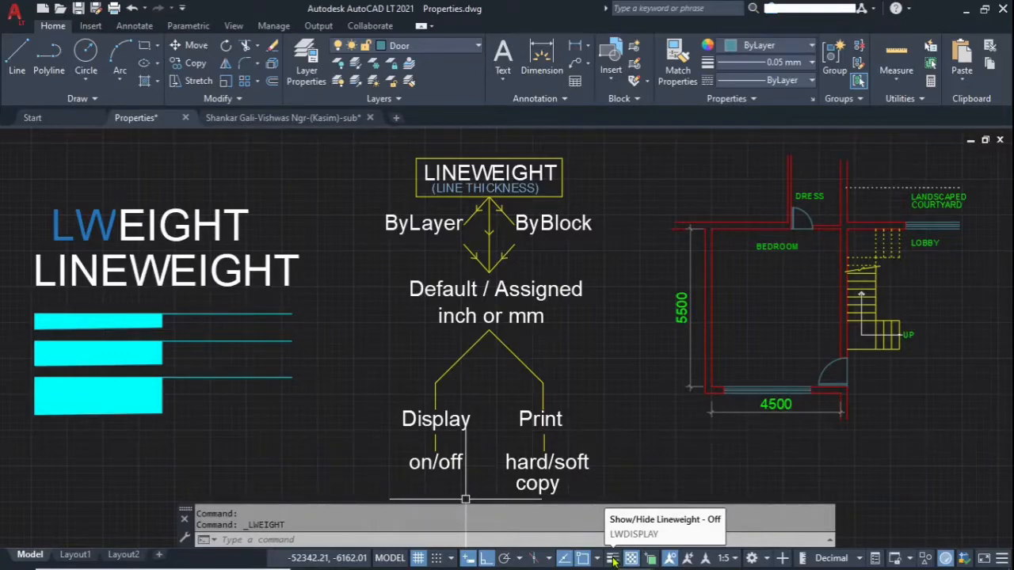
# Step: Toggle the lineweight display on and off, and review the Lineweight Settings dialog without changing anything
pyautogui.click(613, 559)
pyautogui.click(614, 560)
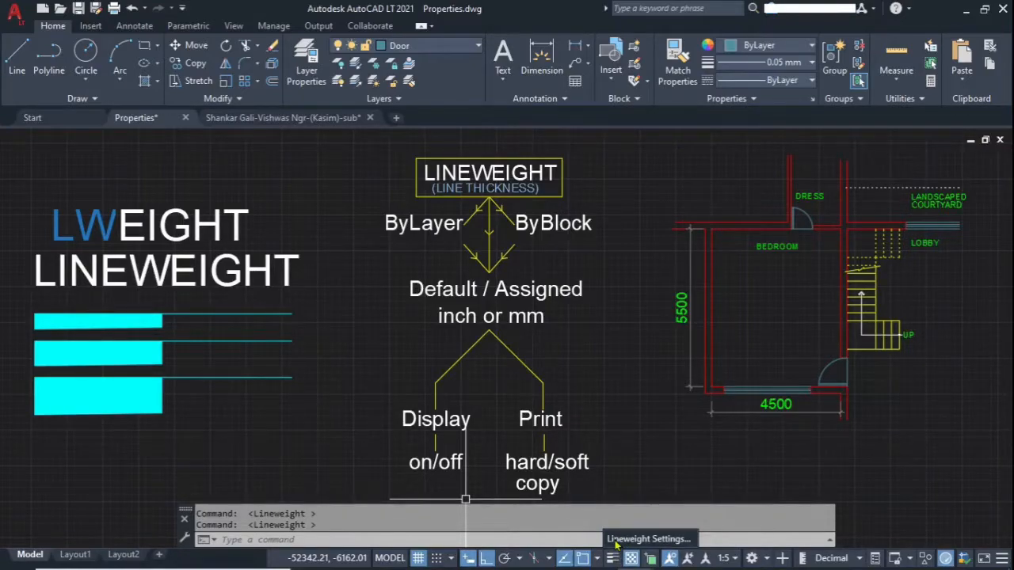
pyautogui.click(634, 539)
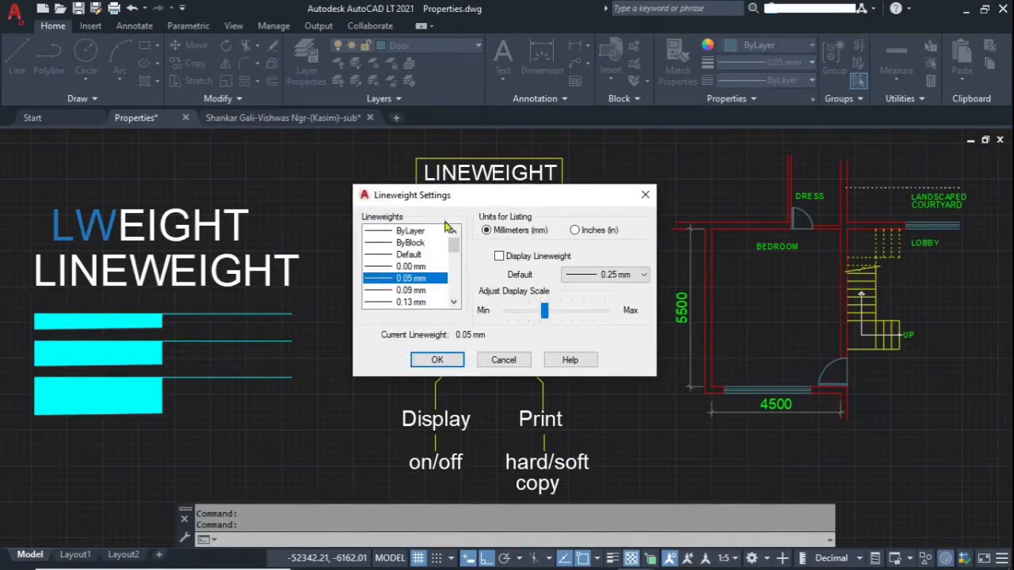
pyautogui.click(505, 361)
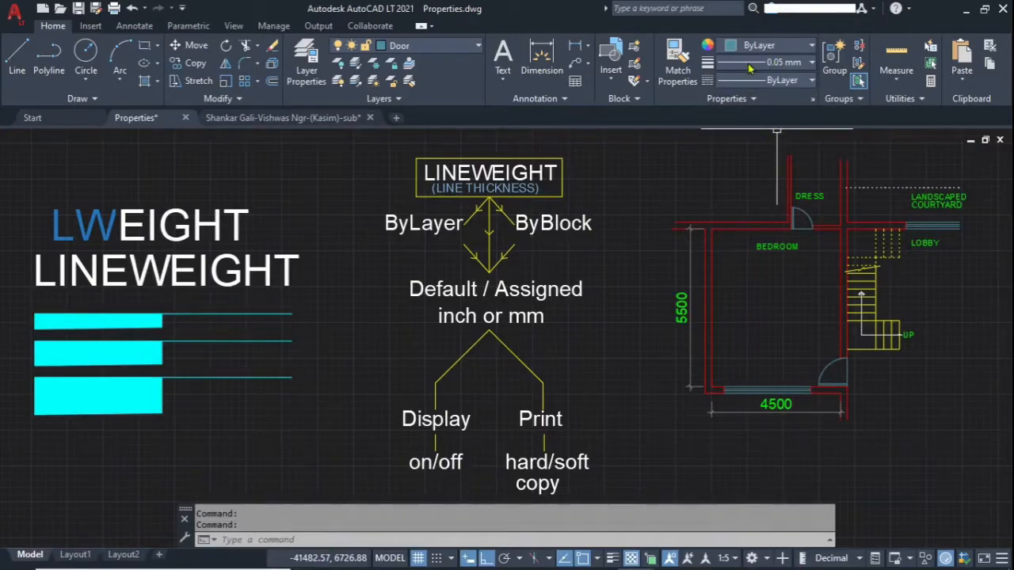
# Step: Look through the current object lineweight choices and reopen Lineweight Settings from there, leaving everything as it is
pyautogui.click(791, 65)
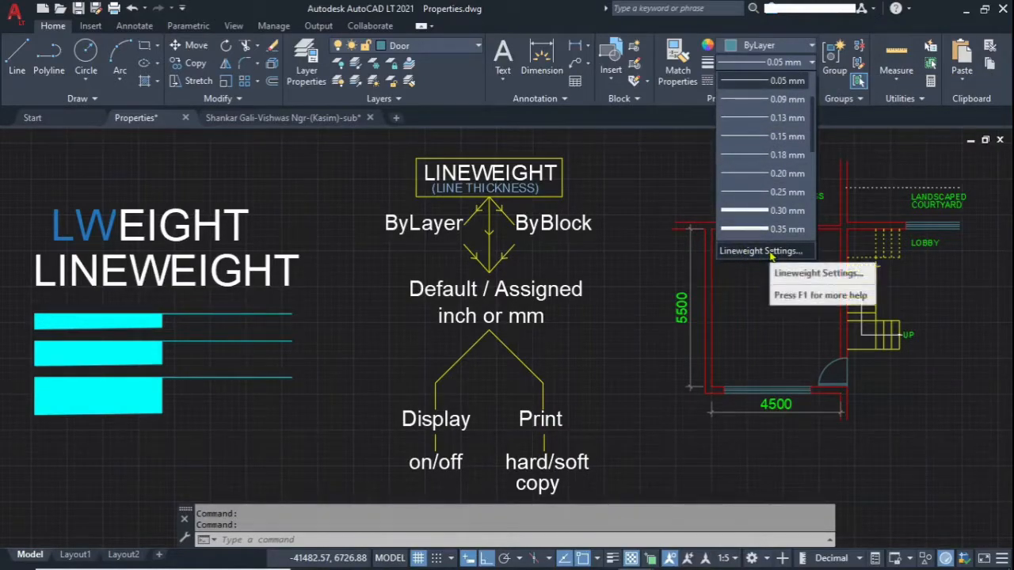
pyautogui.click(746, 252)
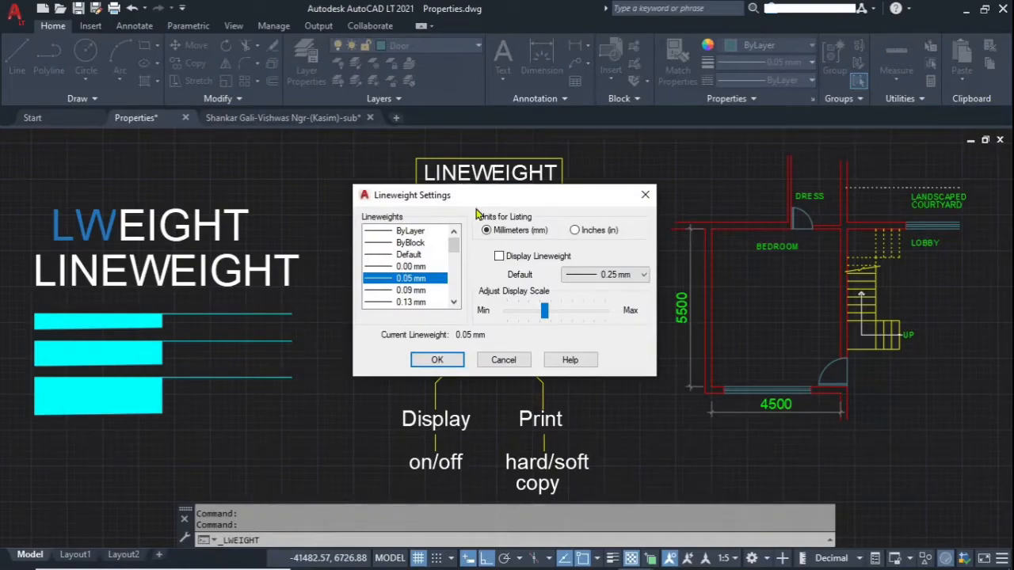
pyautogui.click(504, 360)
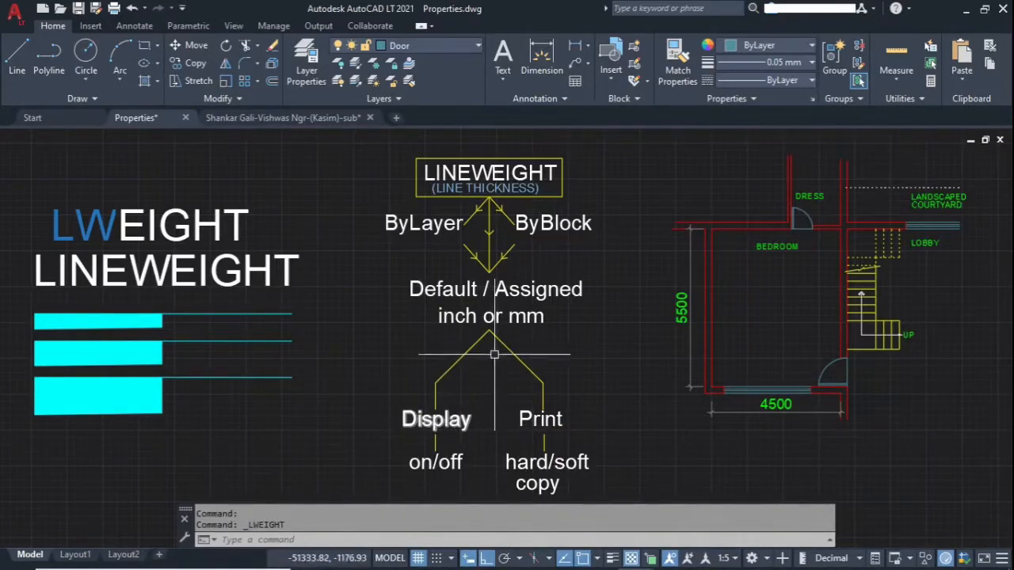
pyautogui.moveTo(546, 437); pyautogui.dragTo(525, 355, button='middle')
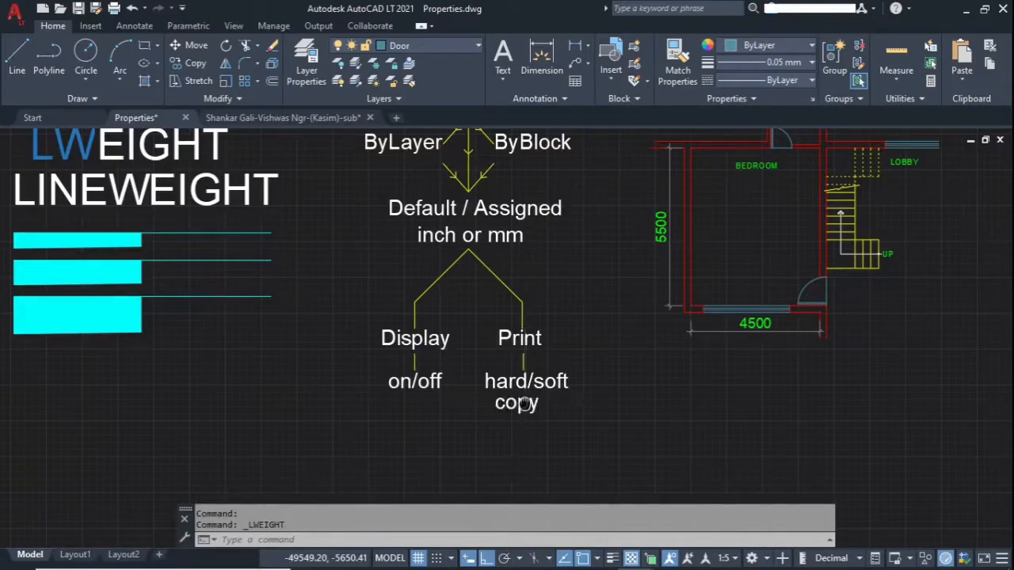
pyautogui.moveTo(524, 403); pyautogui.dragTo(538, 445, button='middle')
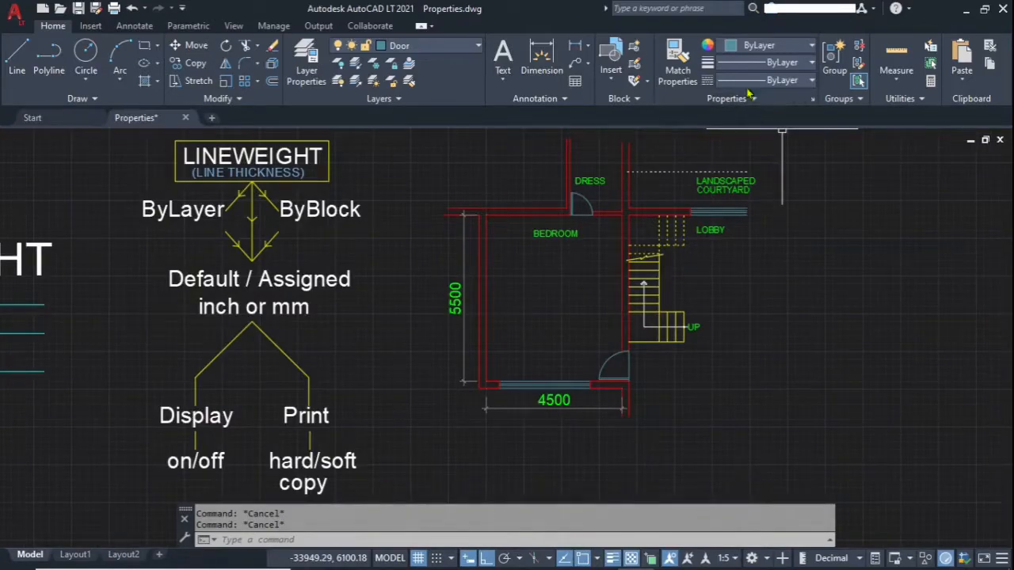
# Step: Open Lineweight Settings and examine the range of available lineweights and the choices for the default lineweight
pyautogui.click(748, 63)
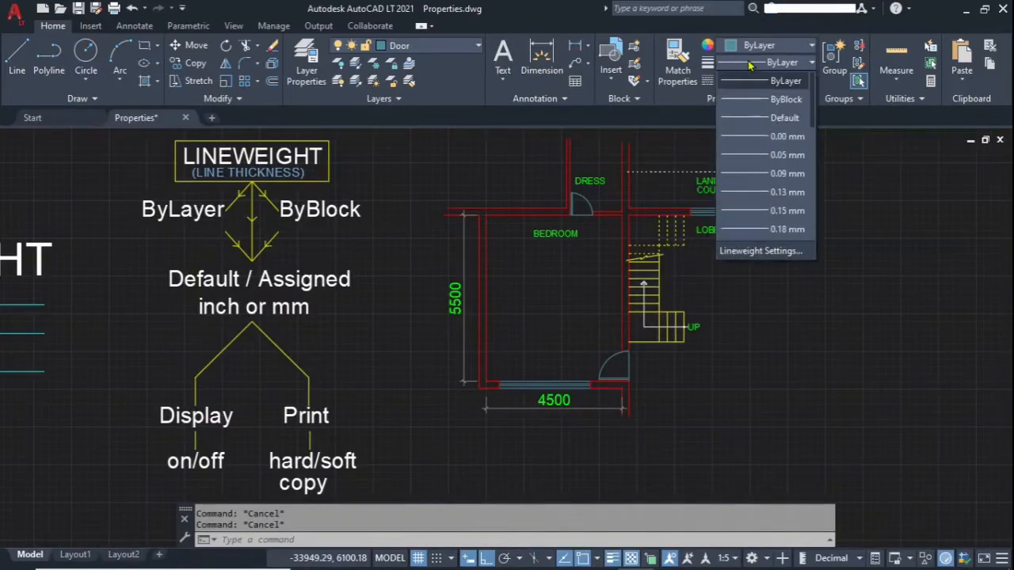
pyautogui.click(749, 251)
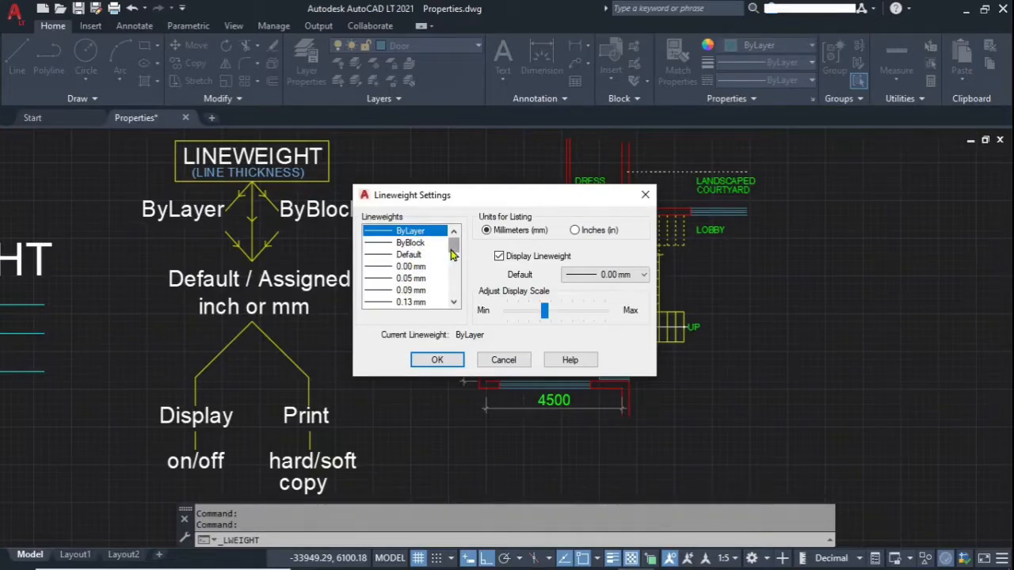
pyautogui.moveTo(452, 253); pyautogui.dragTo(451, 309)
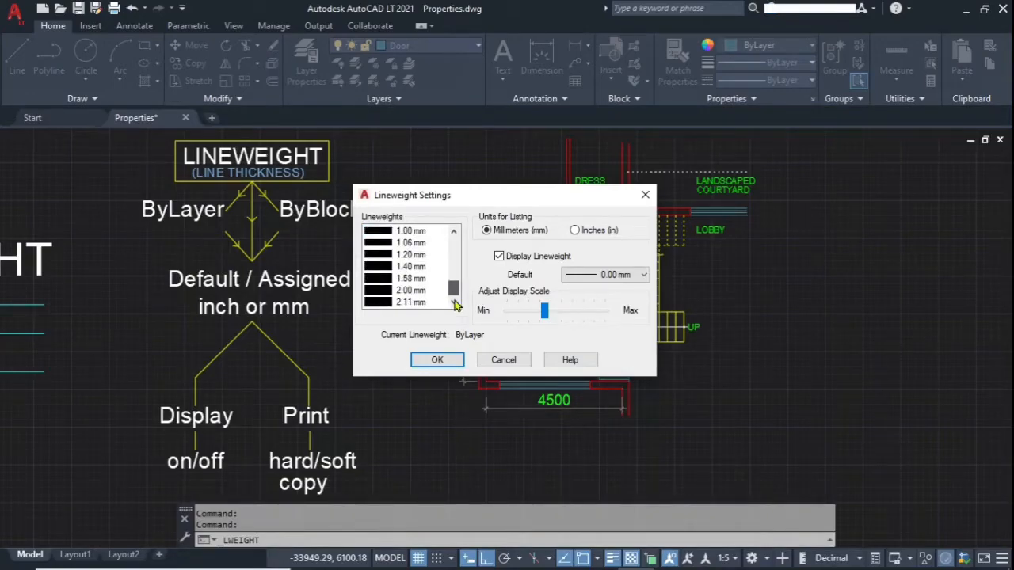
pyautogui.scroll(7, 453, 303)
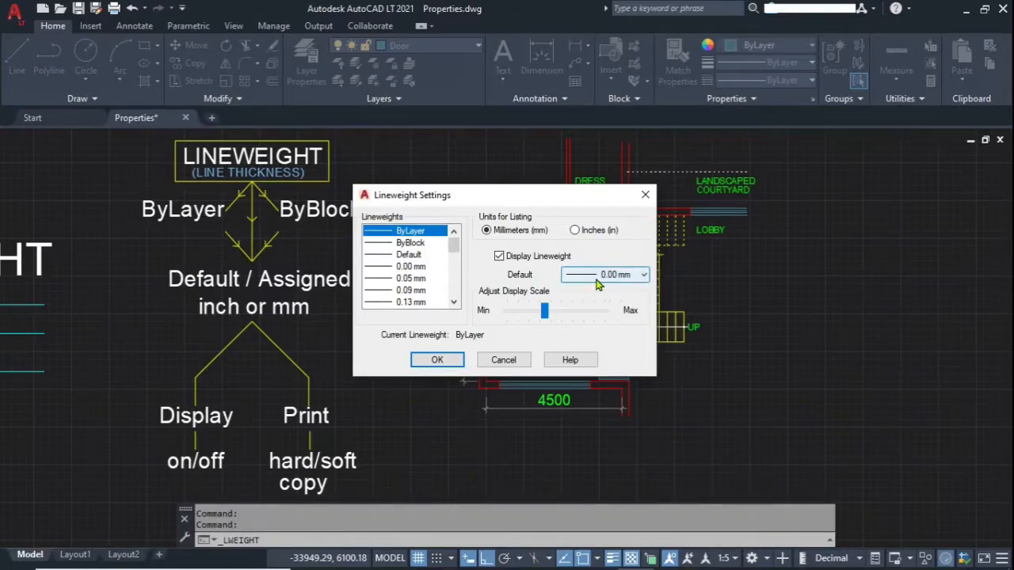
pyautogui.click(621, 275)
pyautogui.scroll(-2, 632, 316)
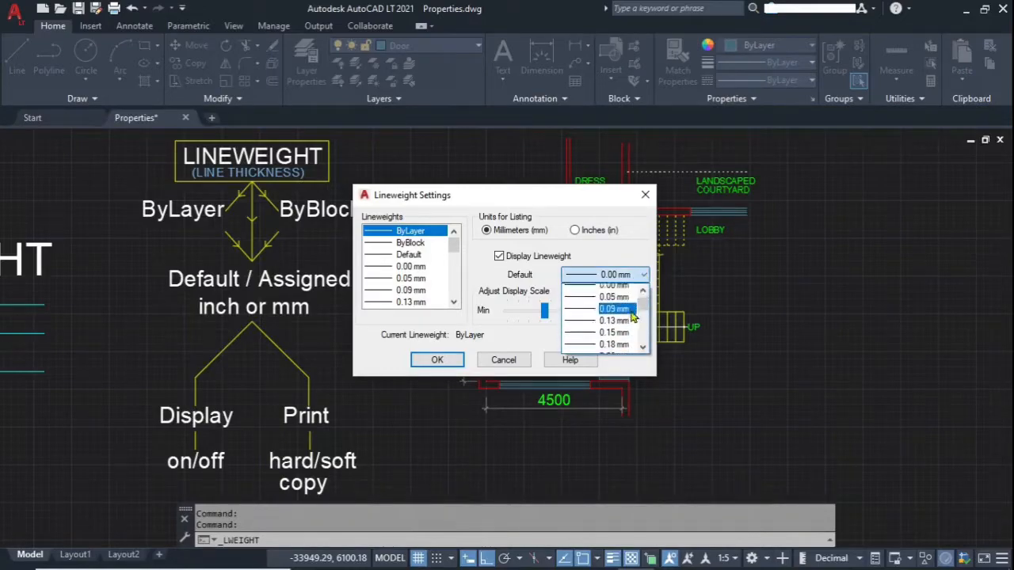
pyautogui.scroll(-5, 632, 319)
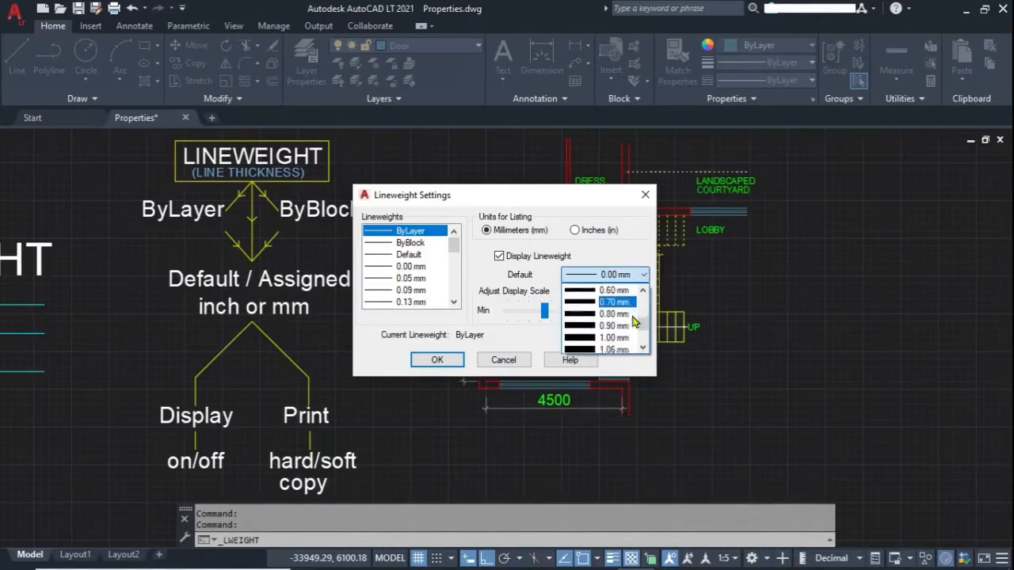
pyautogui.scroll(7, 632, 320)
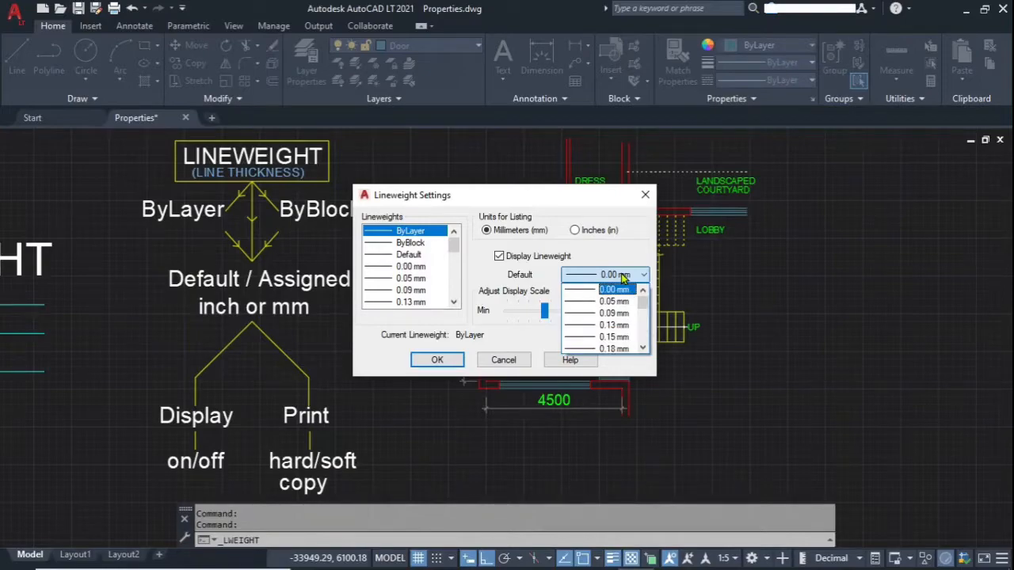
pyautogui.click(622, 276)
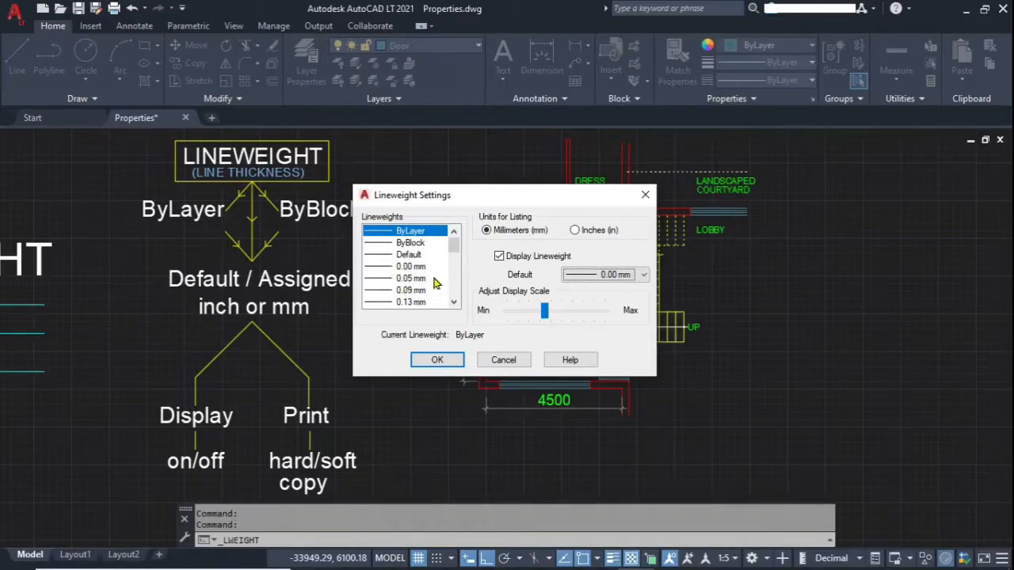
# Step: Compare the listed lineweights in inches, and return the listing units to millimetres
pyautogui.moveTo(453, 244); pyautogui.dragTo(455, 303)
pyautogui.moveTo(455, 268); pyautogui.dragTo(452, 233)
pyautogui.click(575, 231)
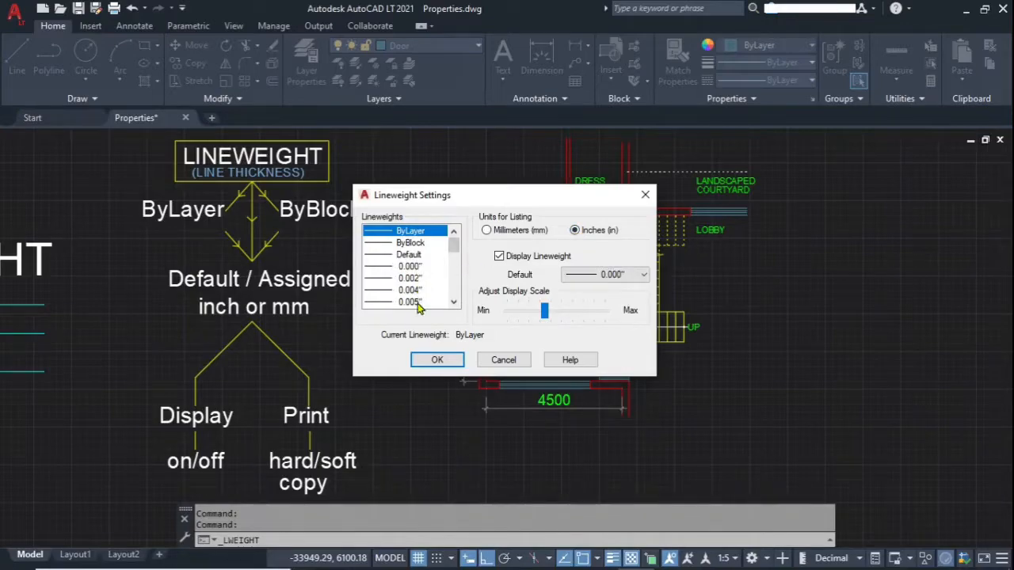
pyautogui.click(486, 231)
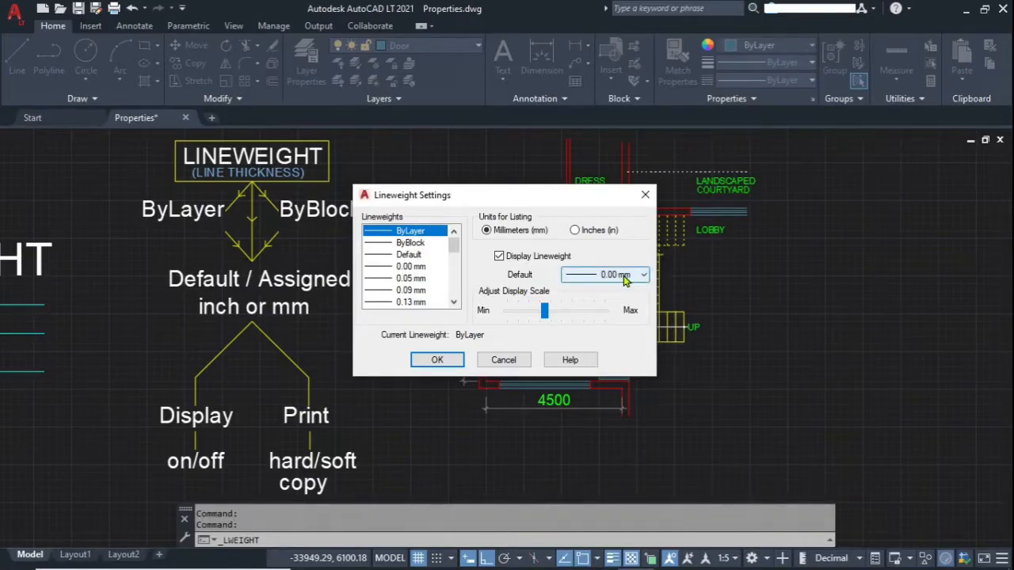
# Step: Set the default lineweight to 0.25 mm and apply the lineweight settings
pyautogui.click(625, 279)
pyautogui.scroll(-2, 630, 337)
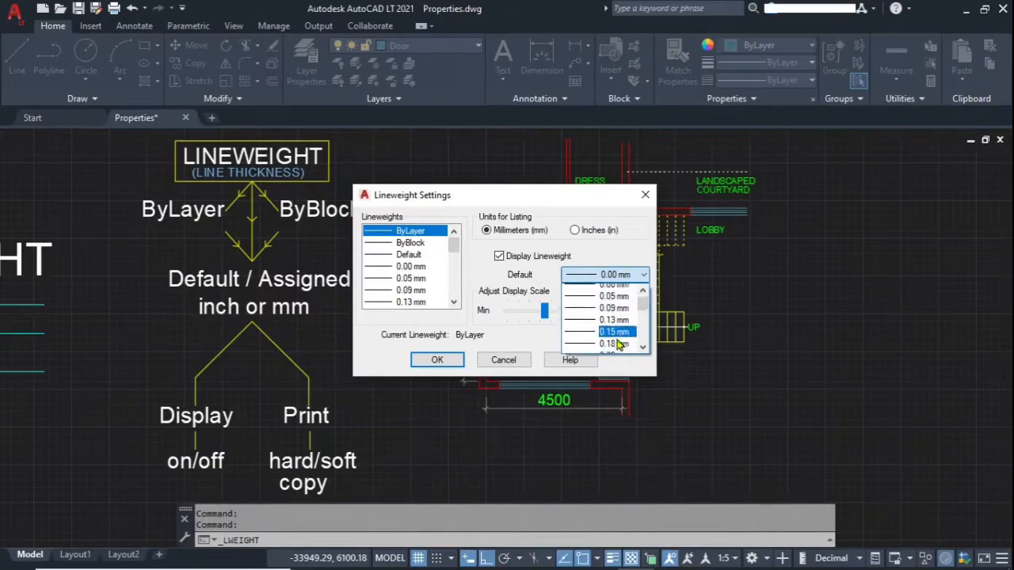
pyautogui.scroll(-4, 632, 339)
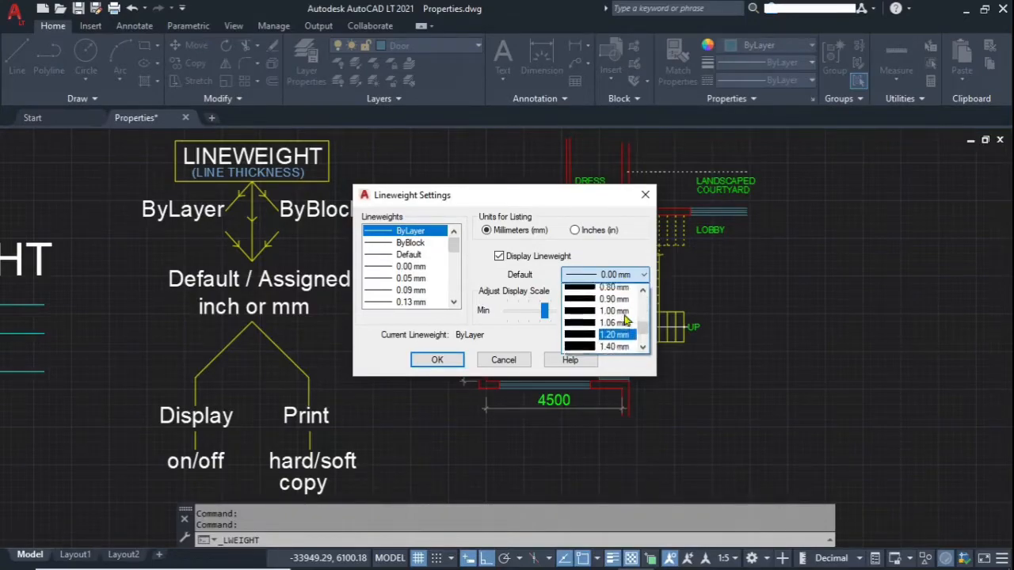
pyautogui.scroll(3, 627, 316)
pyautogui.click(620, 295)
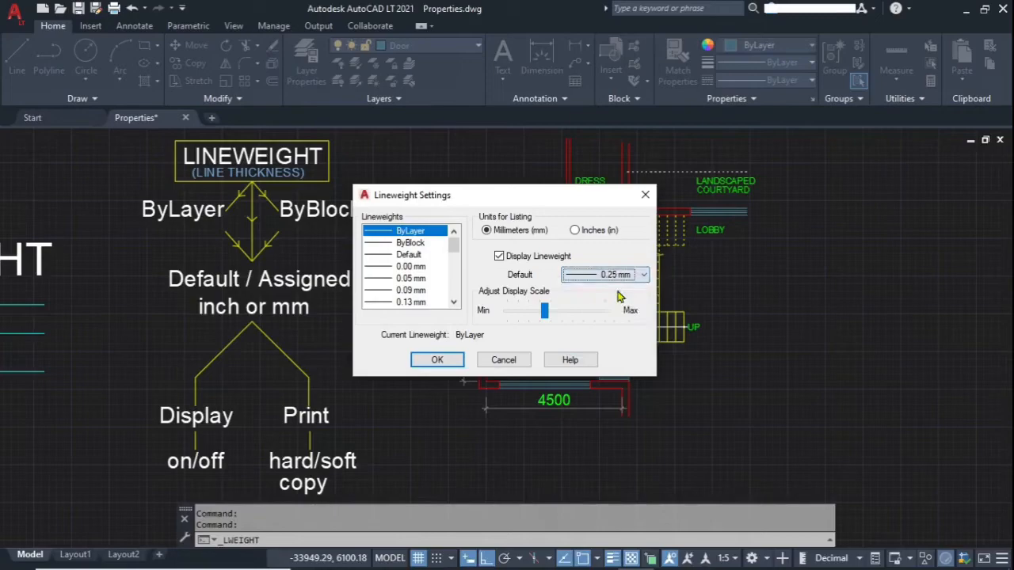
pyautogui.click(437, 360)
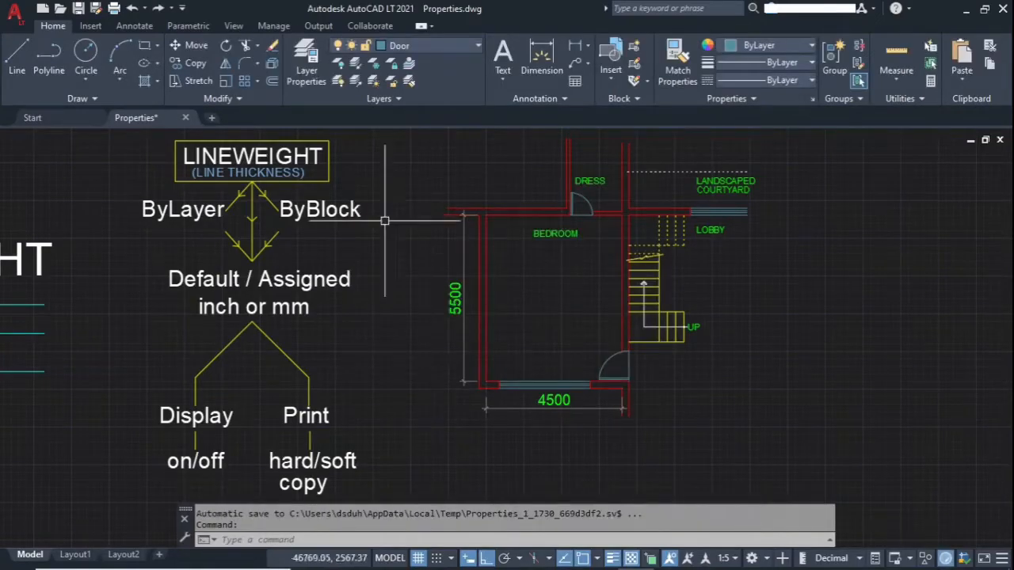
# Step: Check the lineweights assigned to the layers in the Layer Properties Manager and close it
pyautogui.click(307, 56)
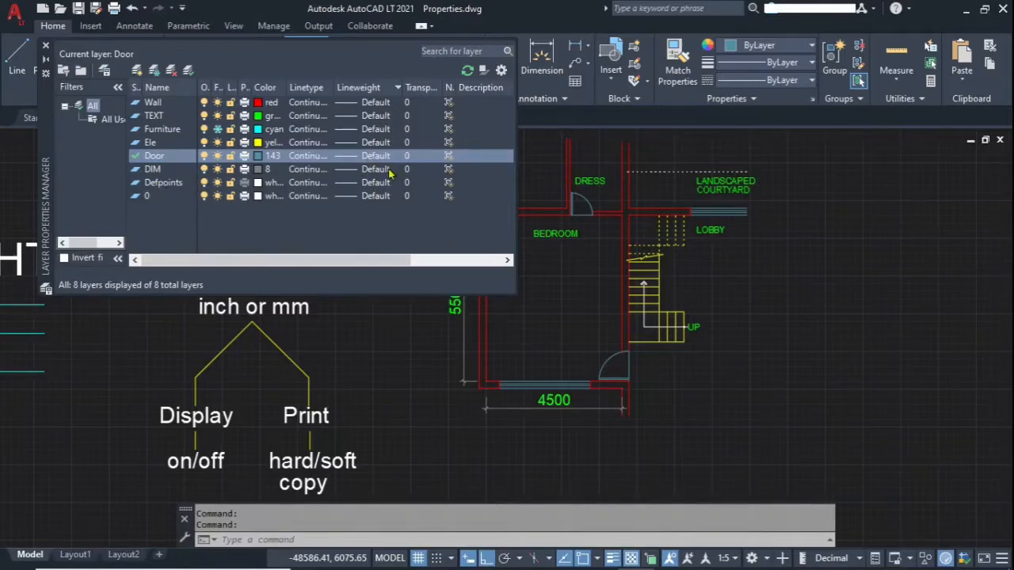
pyautogui.click(45, 48)
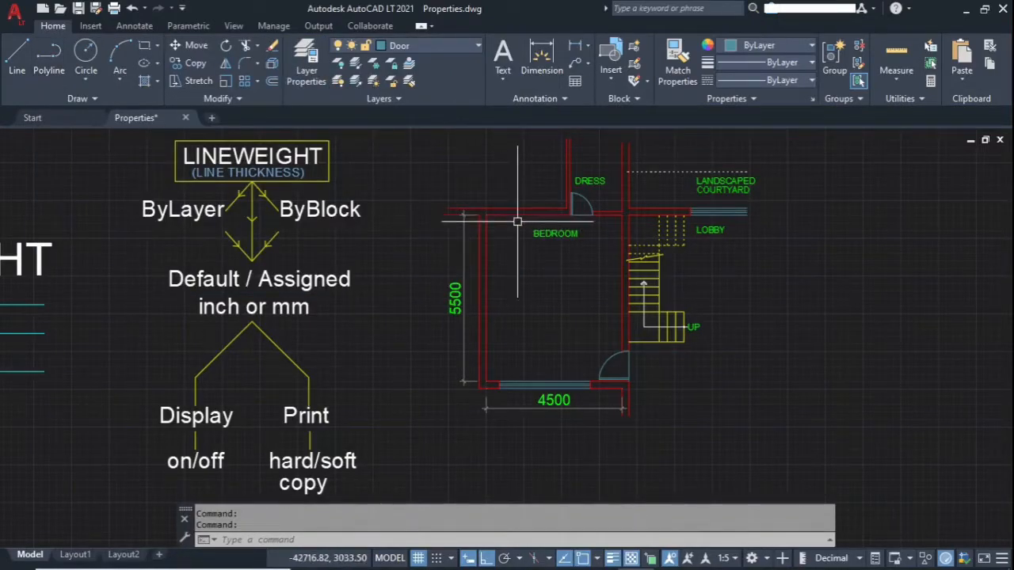
# Step: Regenerate the whole drawing with REGENALL after looking closely at a bedroom wall line
pyautogui.scroll(10, 517, 221)
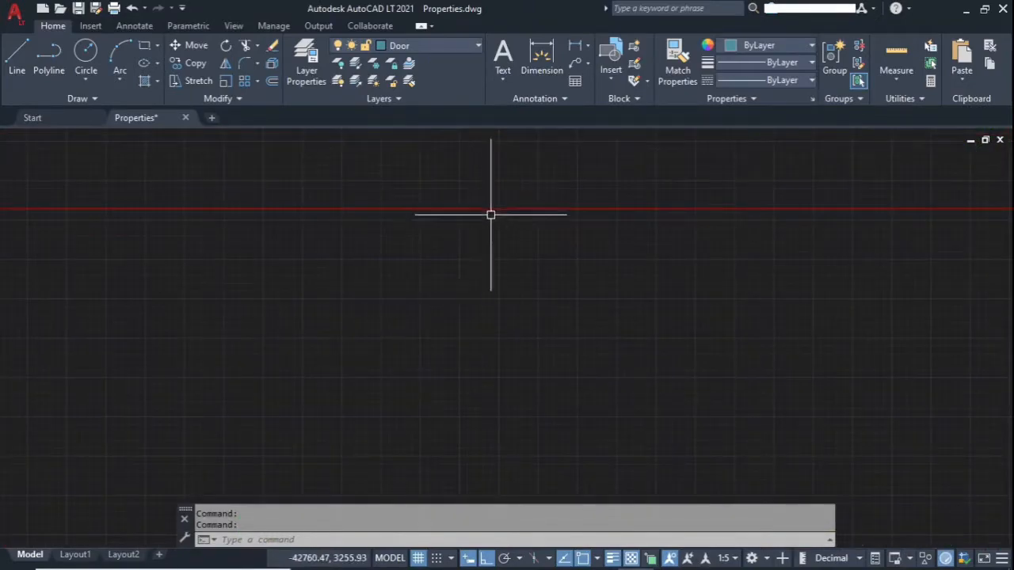
pyautogui.write('REA')
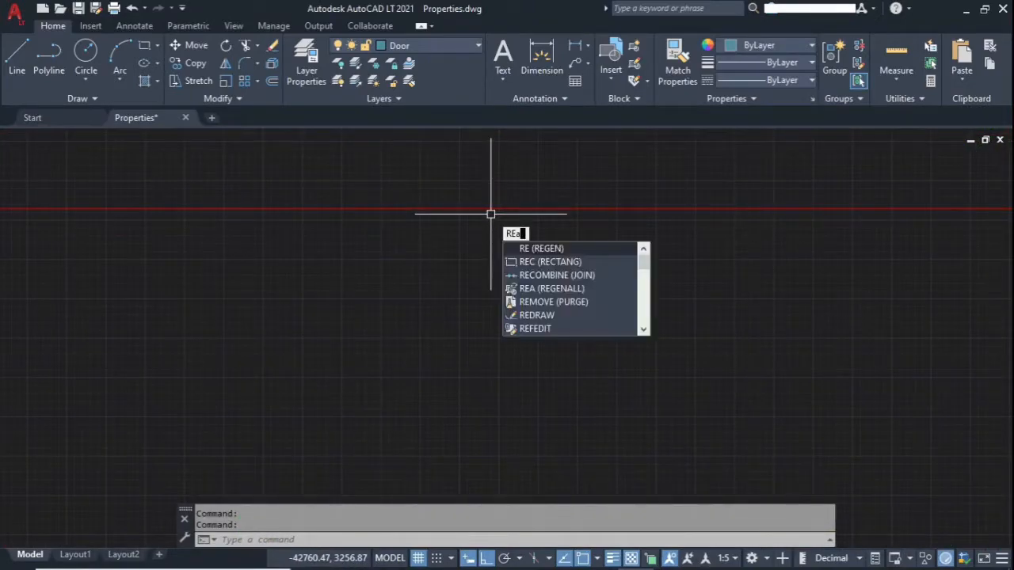
pyautogui.press('Return')
pyautogui.scroll(-8, 558, 224)
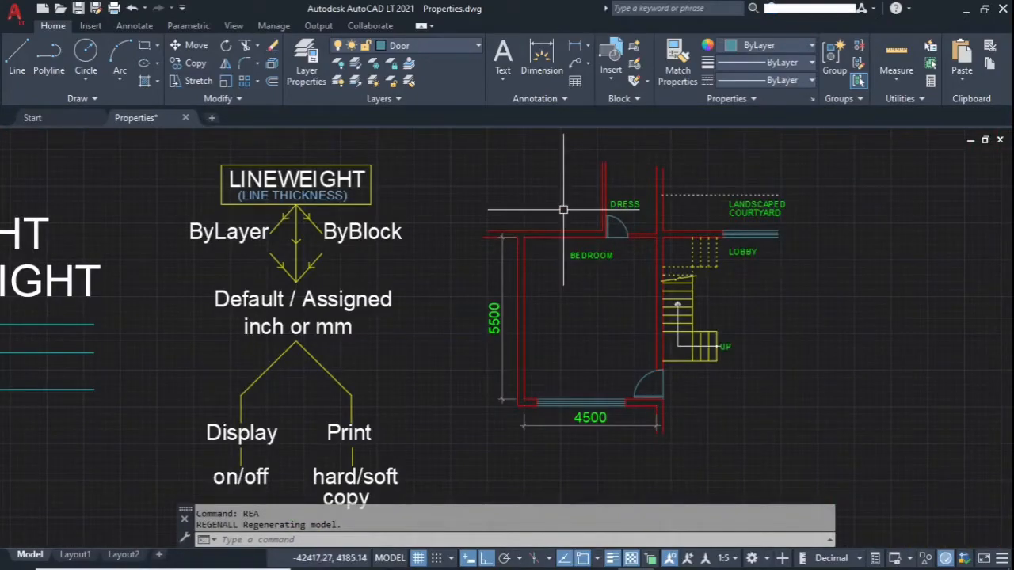
# Step: Turn the lineweight display off, inspect the wall and window lines at the bedroom's corner, and turn it back on
pyautogui.click(612, 559)
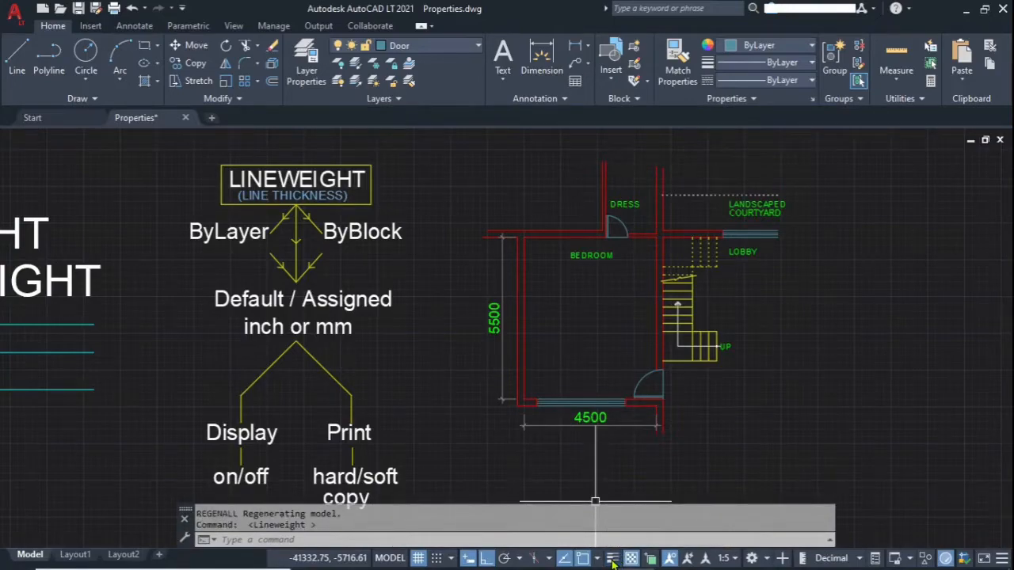
pyautogui.scroll(5, 545, 409)
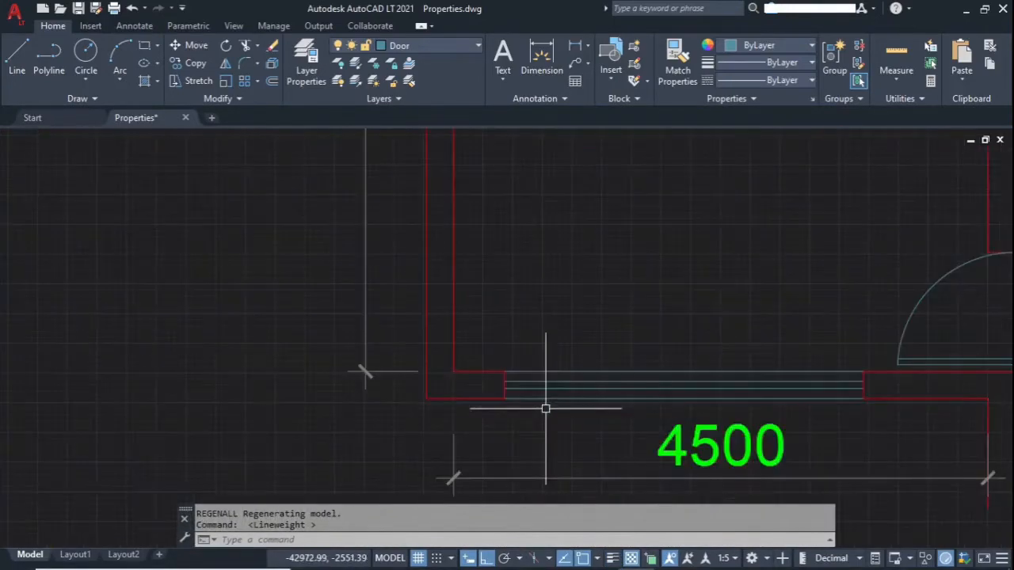
pyautogui.scroll(5, 468, 390)
pyautogui.scroll(-5, 584, 336)
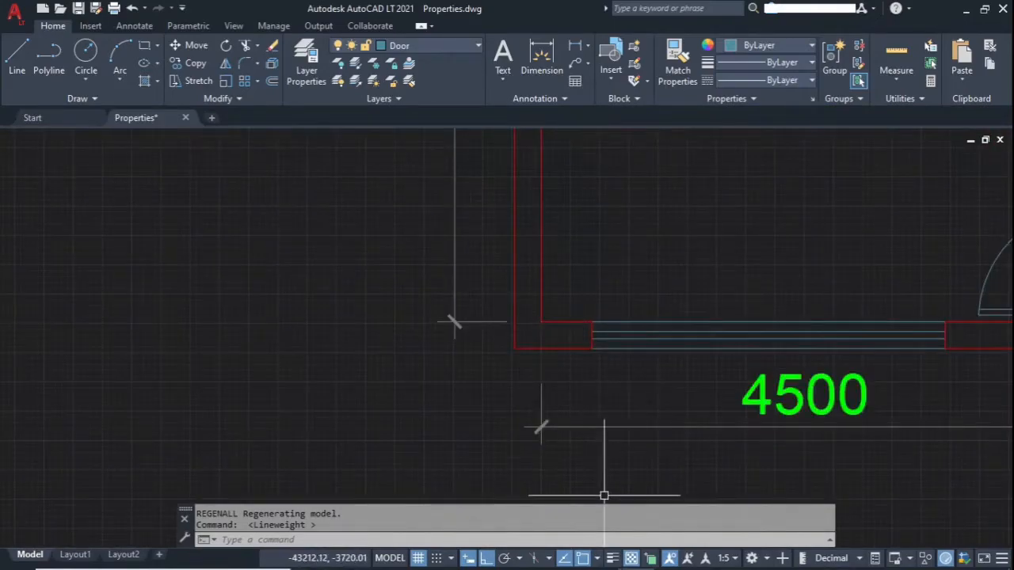
pyautogui.click(611, 559)
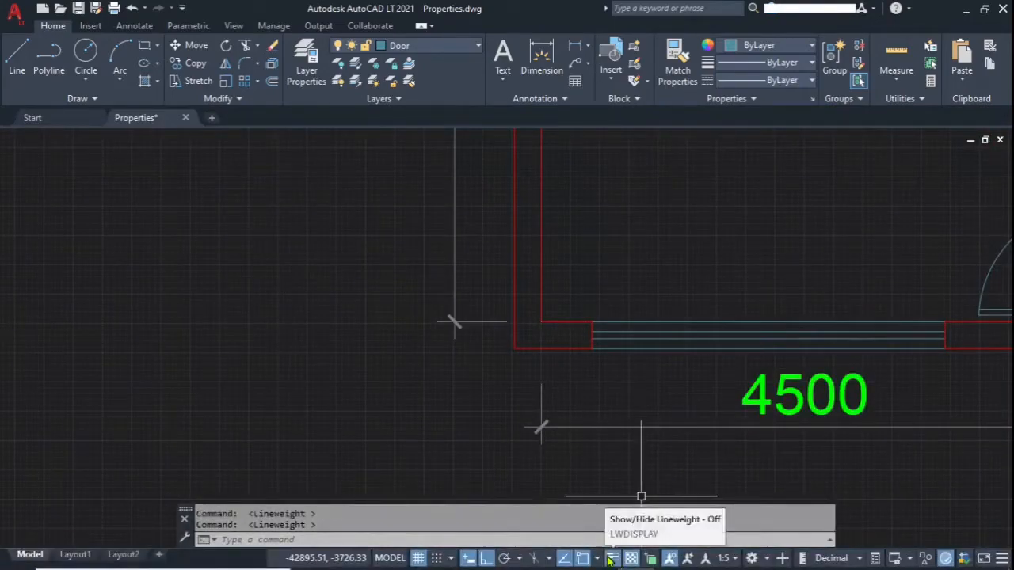
# Step: Set the default lineweight to 0.30 mm in Lineweight Settings and apply it to the drawing
pyautogui.scroll(3, 596, 340)
pyautogui.click(811, 61)
pyautogui.click(734, 251)
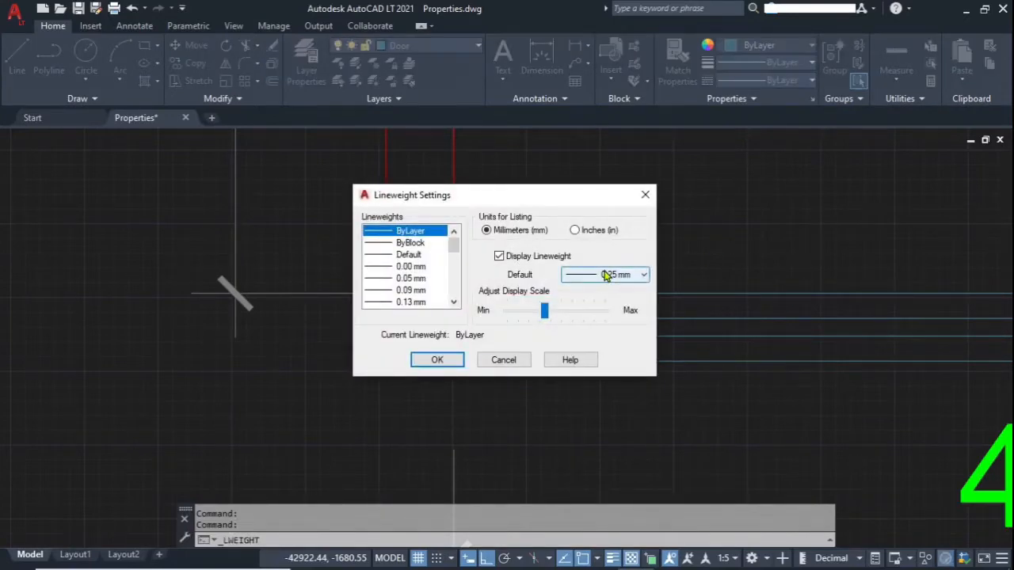
pyautogui.click(604, 274)
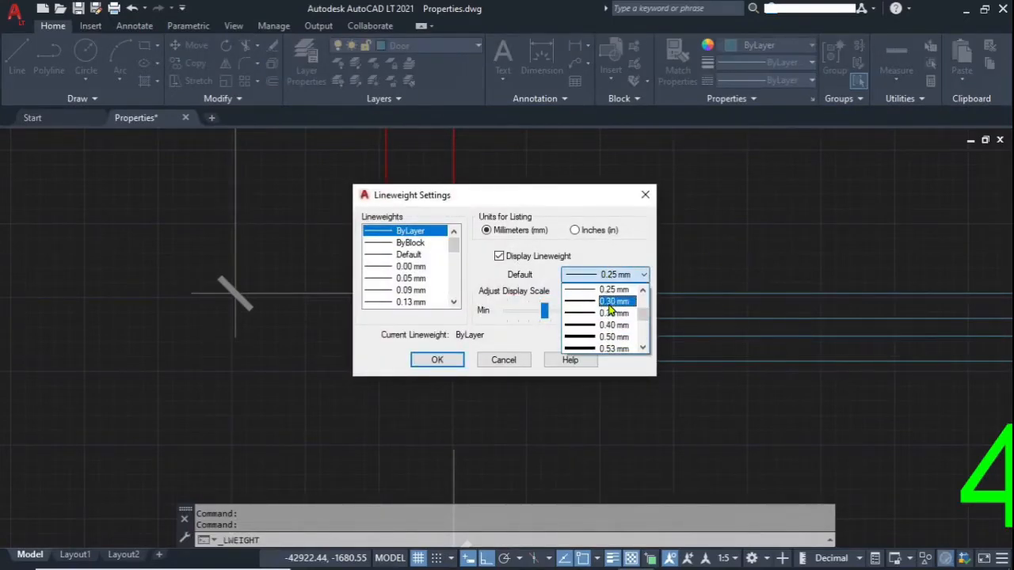
pyautogui.click(608, 302)
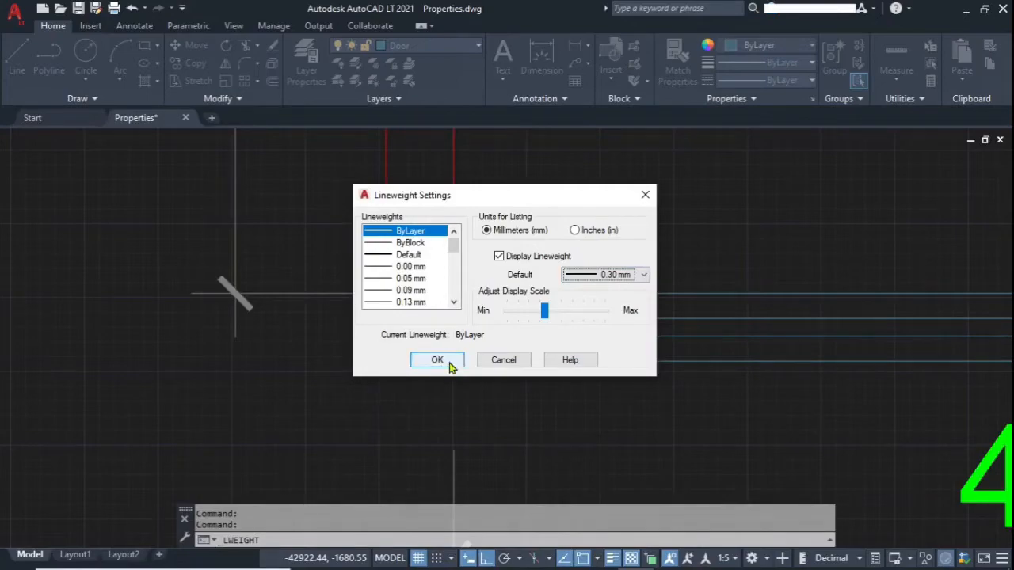
pyautogui.click(449, 365)
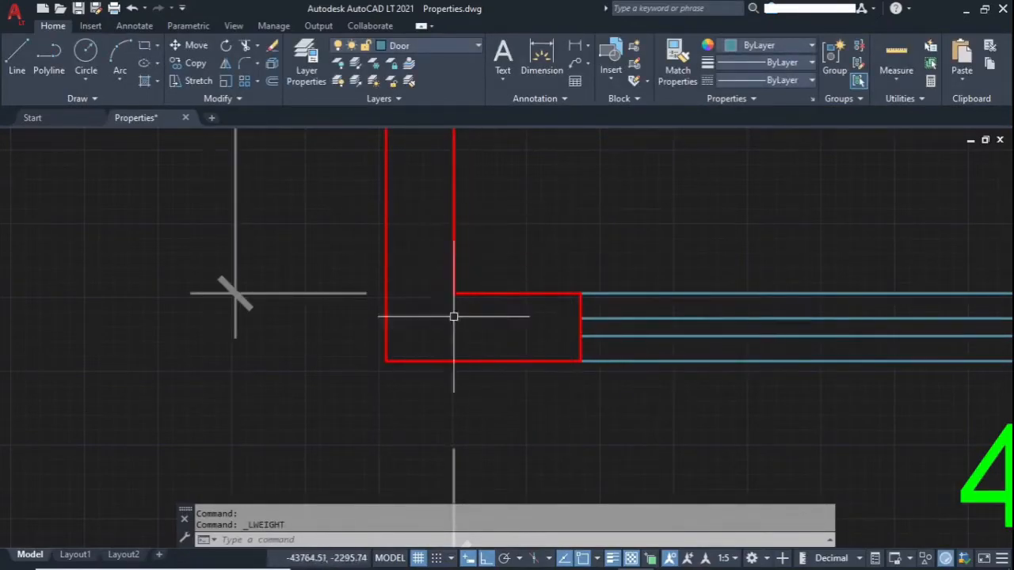
# Step: Set the lineweight of the Ele layer to 0.05 mm in the Layer Properties Manager
pyautogui.scroll(-5, 467, 342)
pyautogui.moveTo(875, 153)
pyautogui.mouseDown(button='middle')
pyautogui.moveTo(722, 300)
pyautogui.moveTo(718, 394)
pyautogui.mouseUp(button='middle')
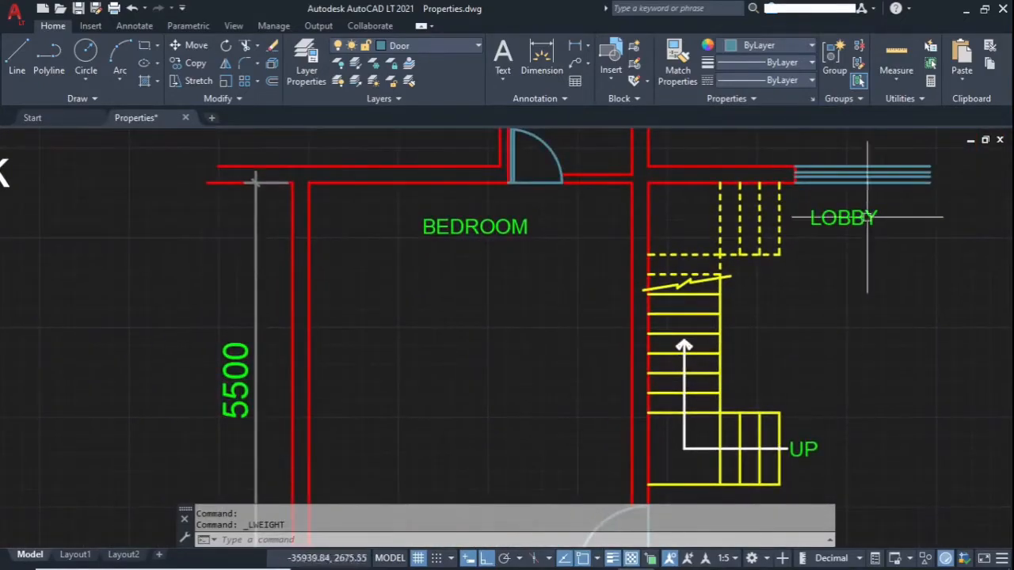
pyautogui.scroll(-2, 560, 229)
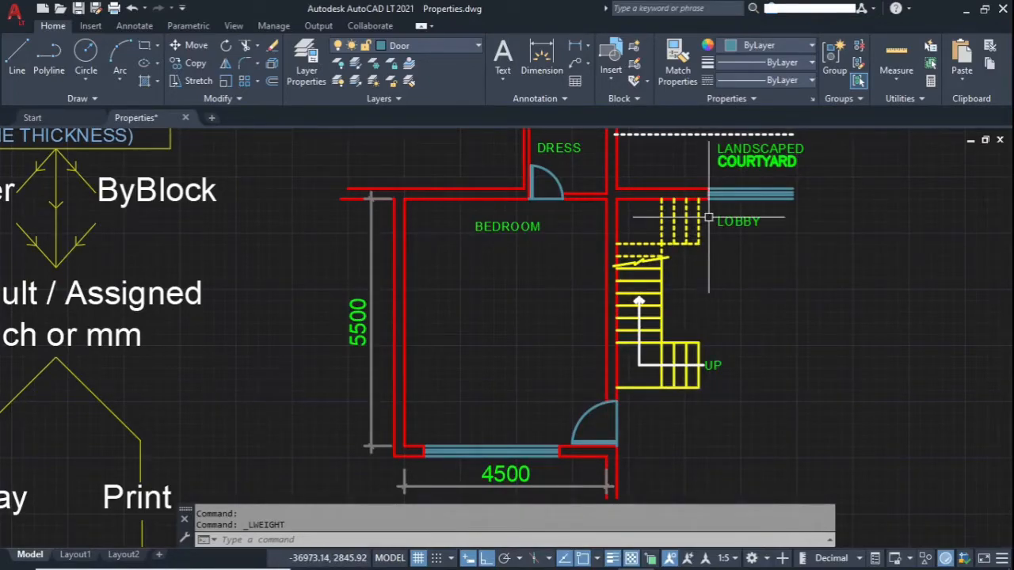
pyautogui.click(307, 54)
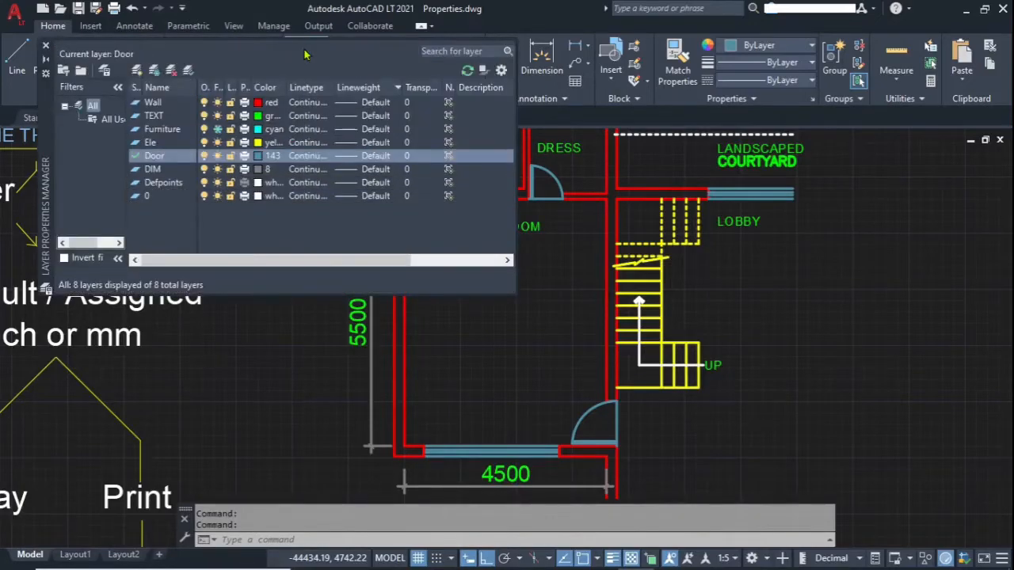
pyautogui.click(388, 142)
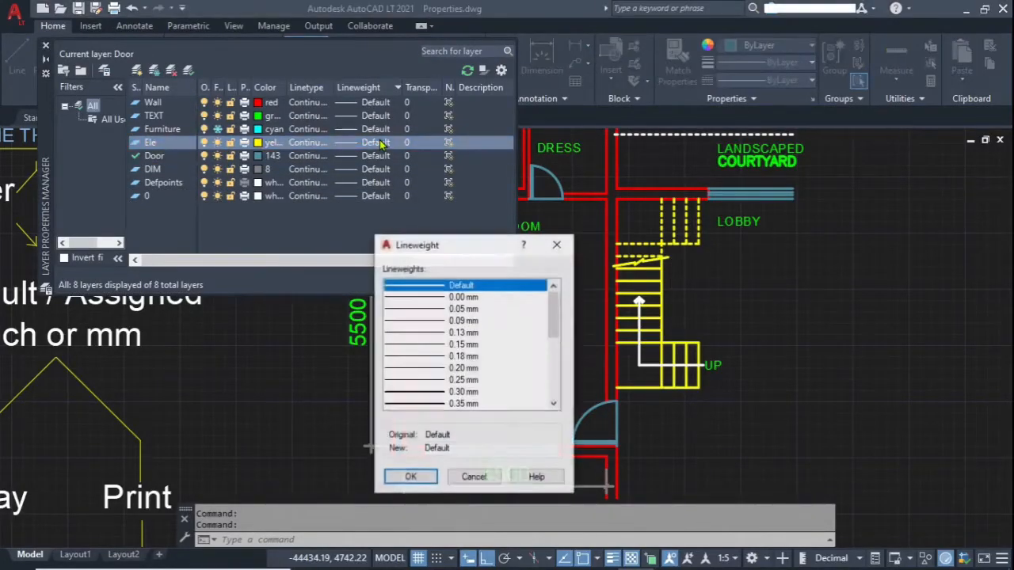
pyautogui.click(461, 309)
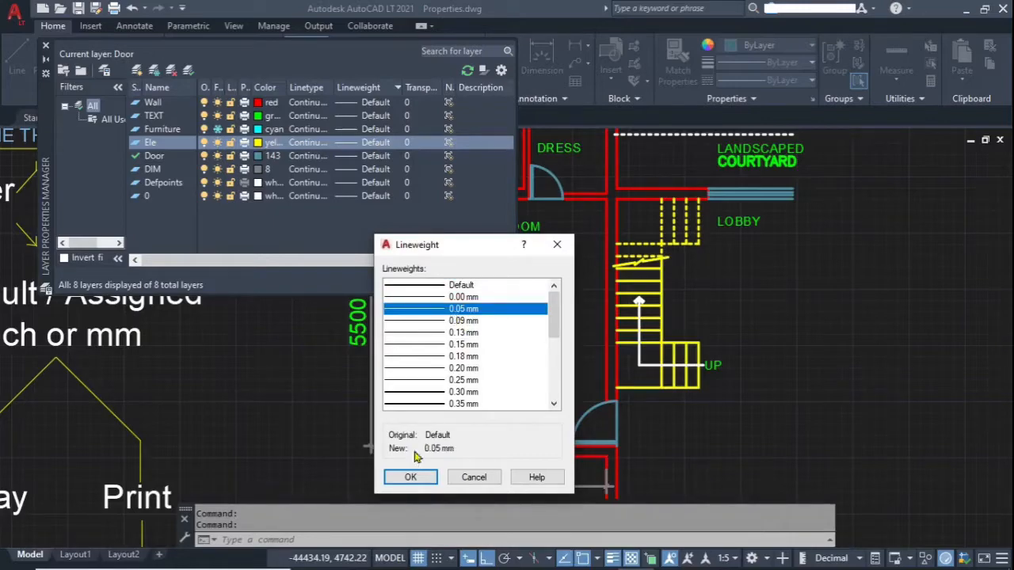
pyautogui.click(411, 477)
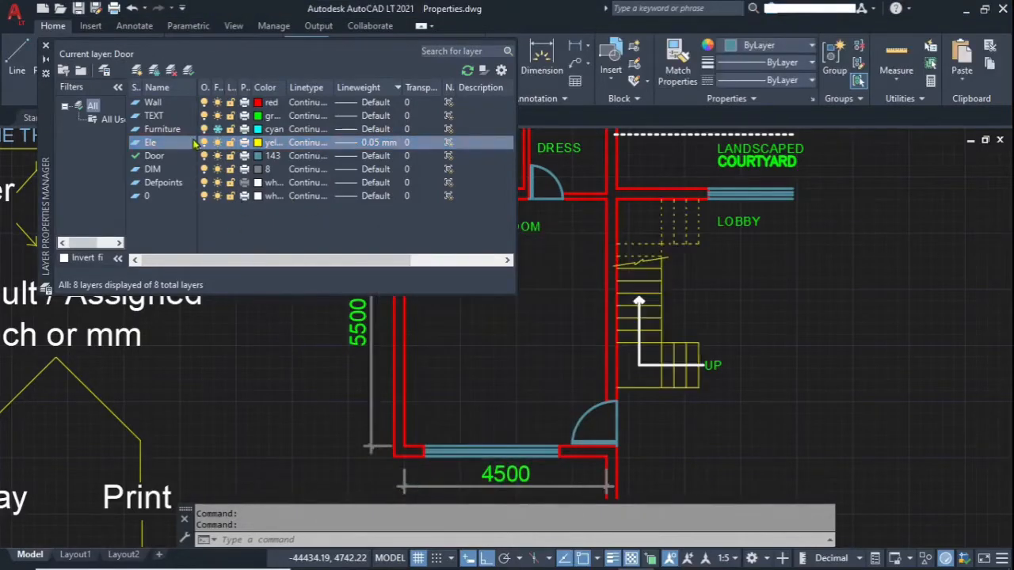
# Step: Set the lineweight of the TEXT and Door layers to 0.05 mm and close the Layer Properties Manager
pyautogui.click(376, 116)
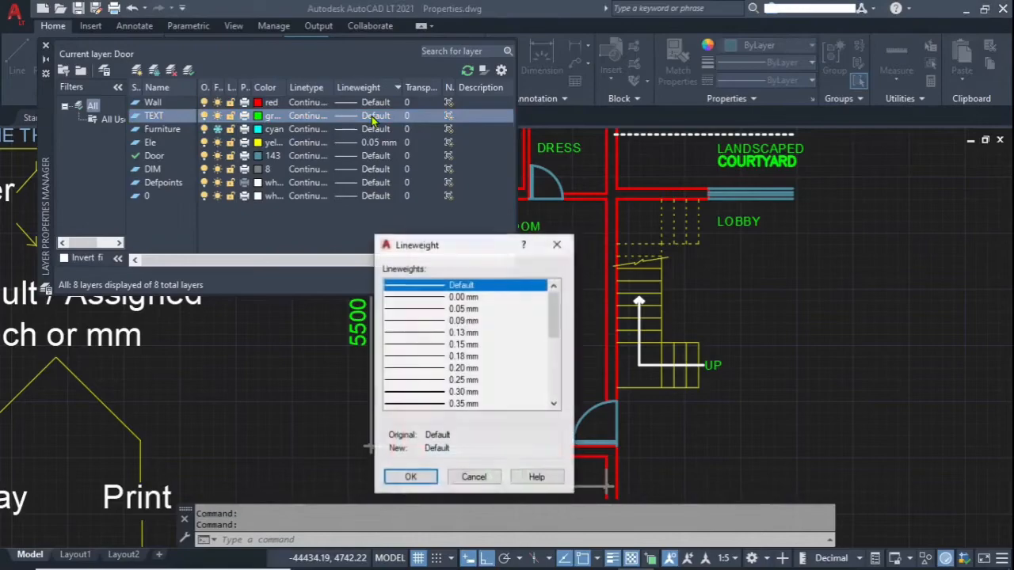
pyautogui.click(463, 310)
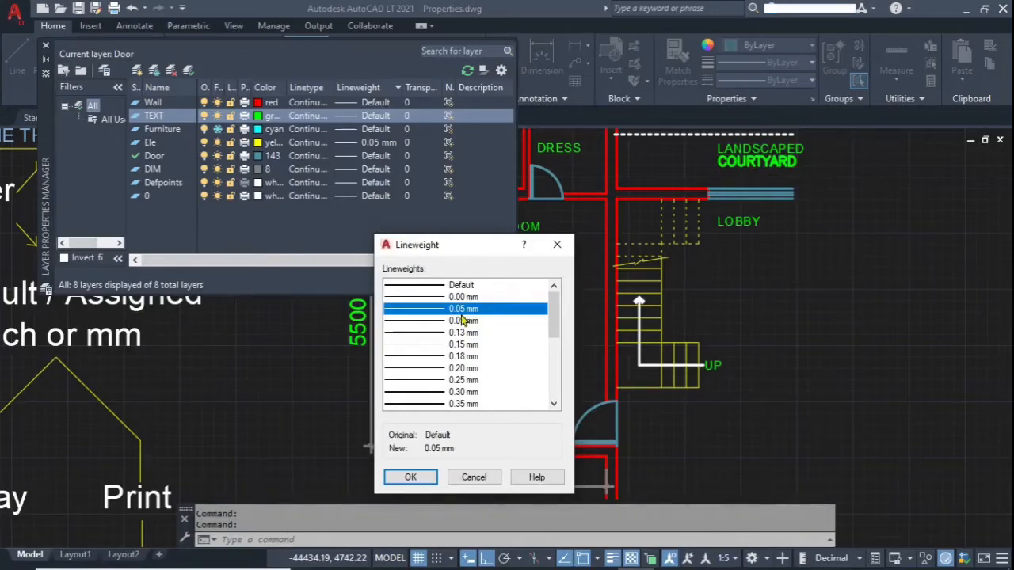
pyautogui.click(410, 478)
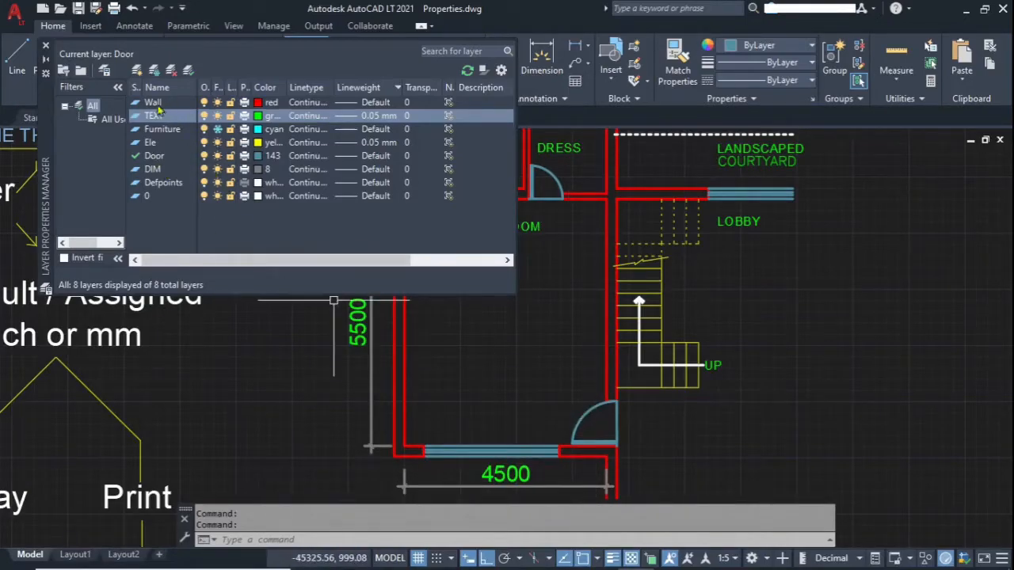
pyautogui.click(374, 156)
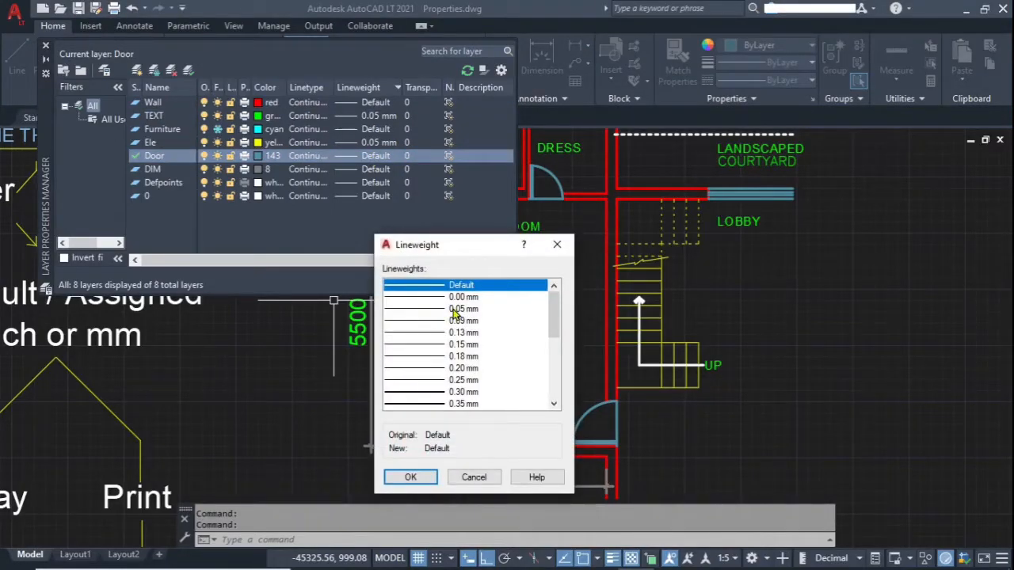
pyautogui.click(454, 310)
pyautogui.click(411, 476)
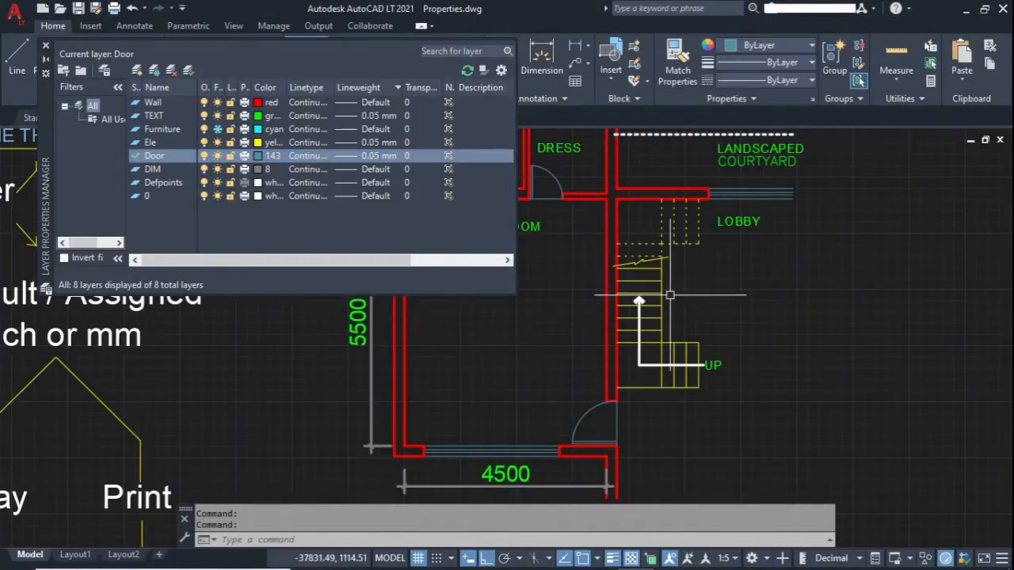
pyautogui.click(45, 46)
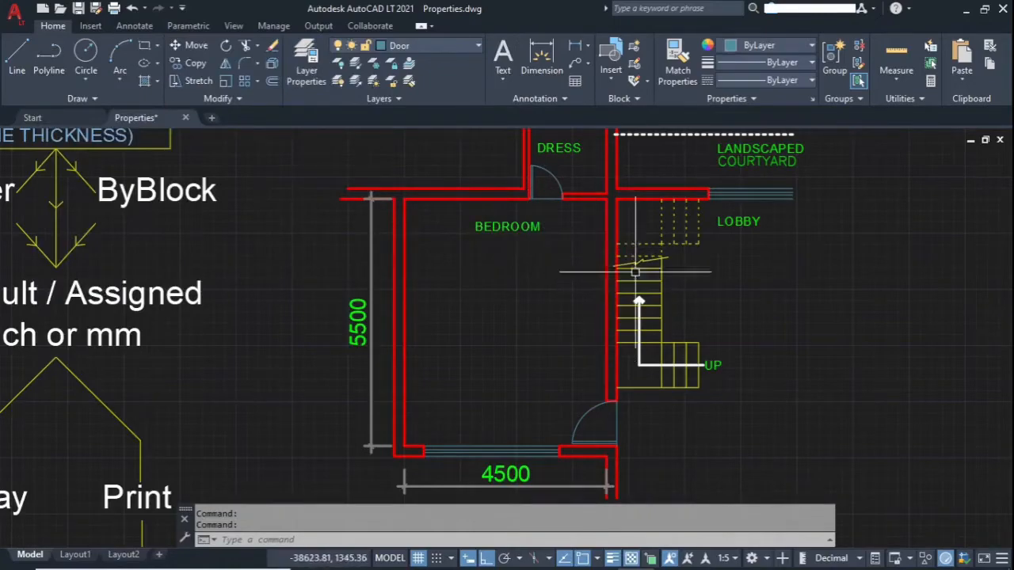
# Step: Examine the line thickness of the walls, doors, windows and stairs, and select the dashed courtyard line to check its layer and lineweight
pyautogui.scroll(2, 640, 158)
pyautogui.scroll(2, 572, 179)
pyautogui.moveTo(572, 178); pyautogui.dragTo(486, 324, button='middle')
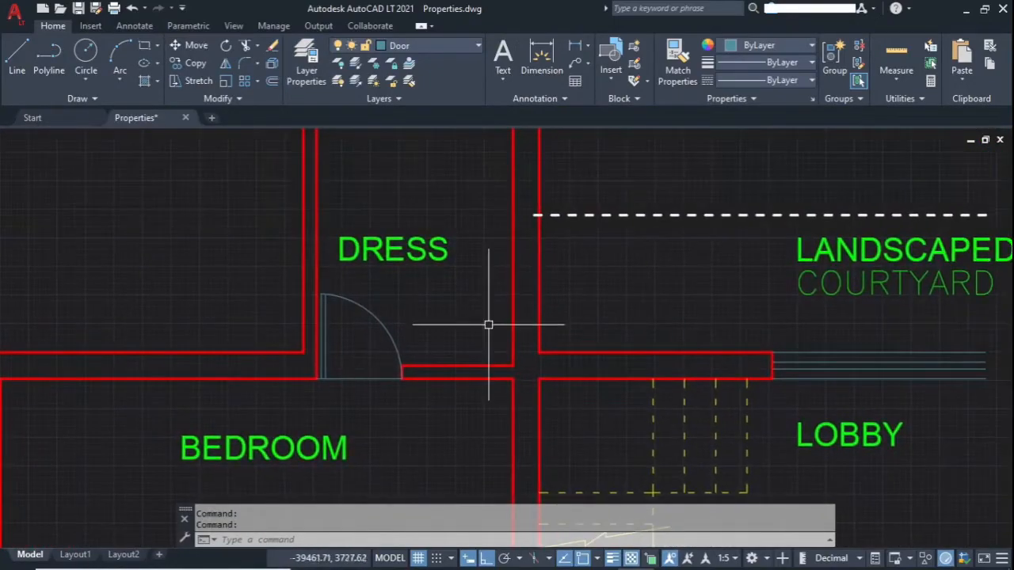
pyautogui.scroll(4, 574, 224)
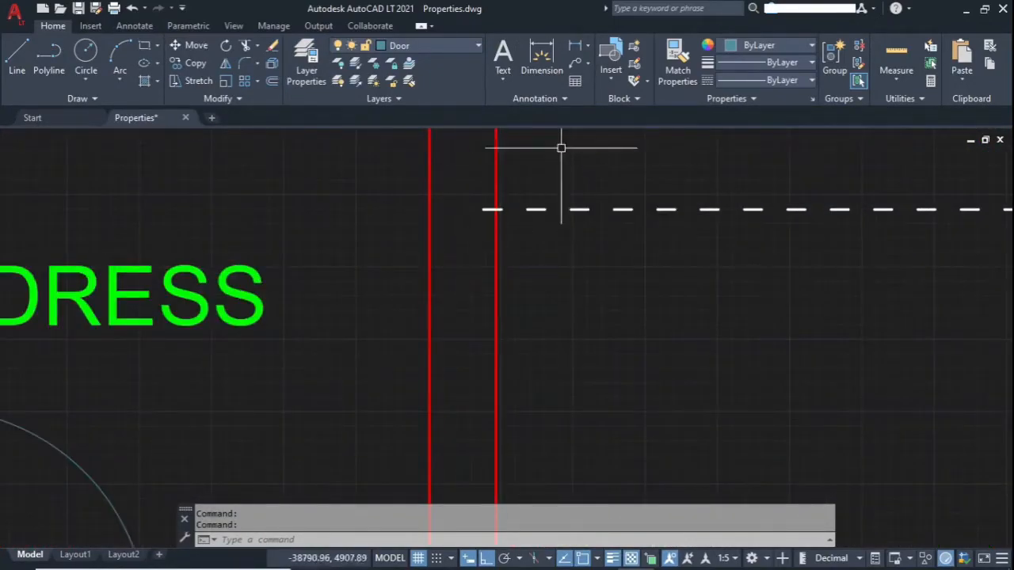
pyautogui.scroll(-6, 579, 150)
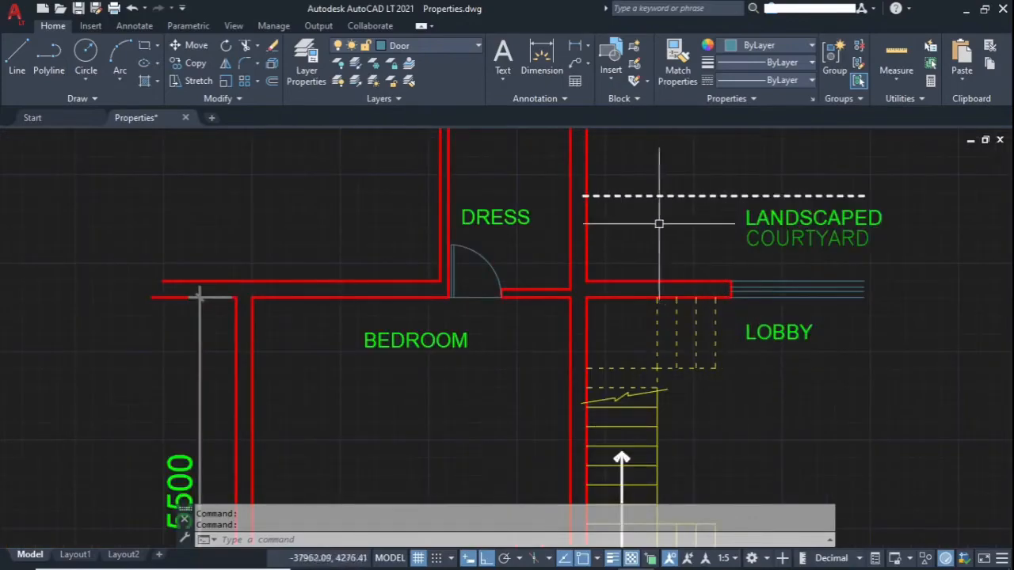
pyautogui.click(708, 190)
pyautogui.click(679, 210)
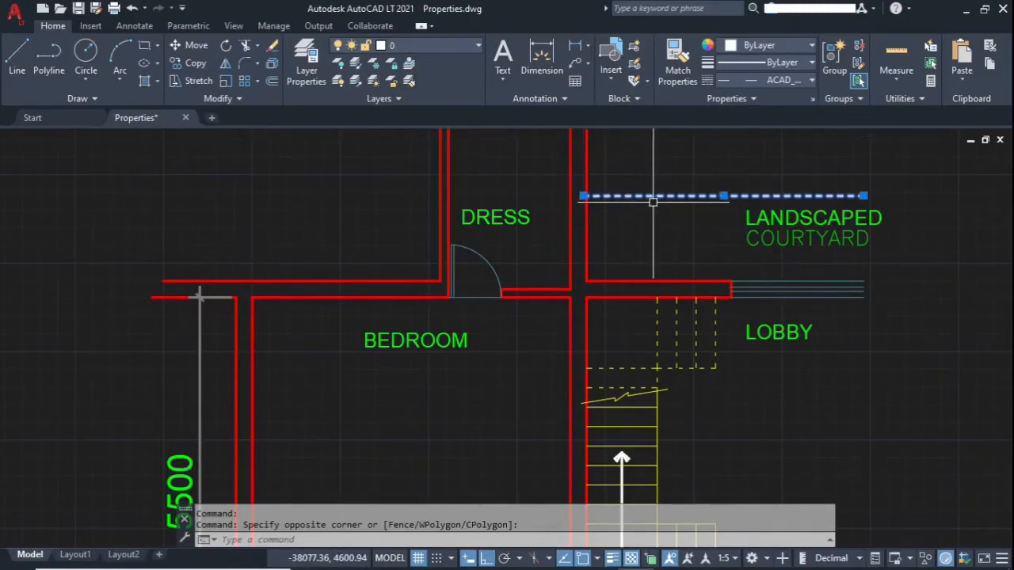
pyautogui.scroll(6, 618, 290)
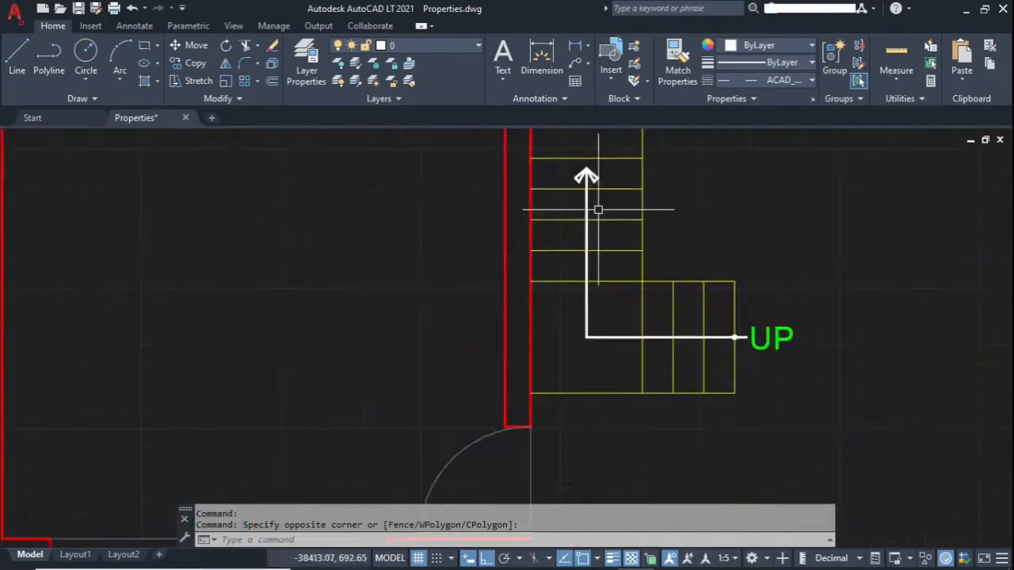
pyautogui.moveTo(743, 381)
pyautogui.mouseDown(button='middle')
pyautogui.moveTo(736, 241)
pyautogui.moveTo(766, 149)
pyautogui.mouseUp(button='middle')
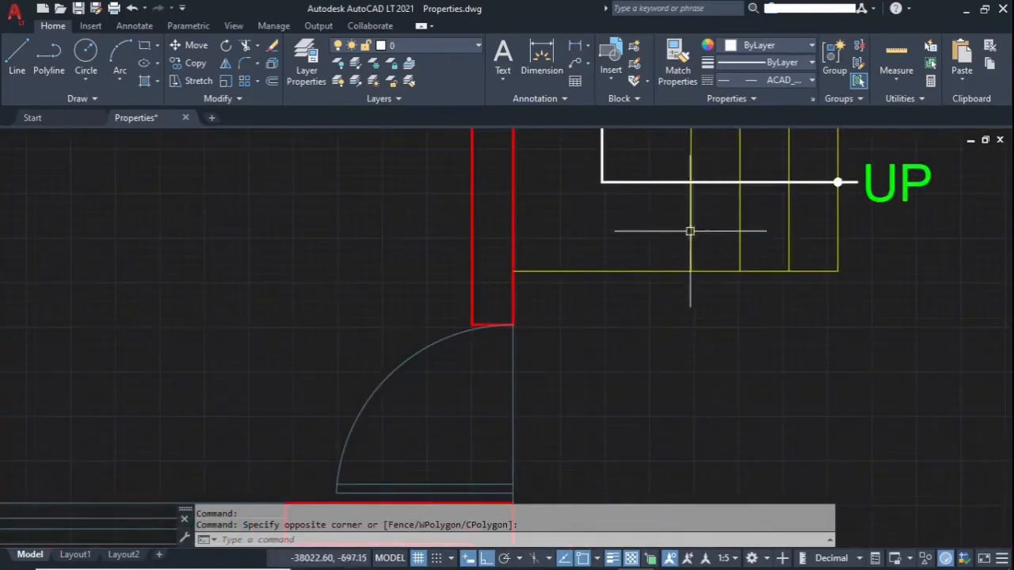
pyautogui.scroll(-2, 691, 242)
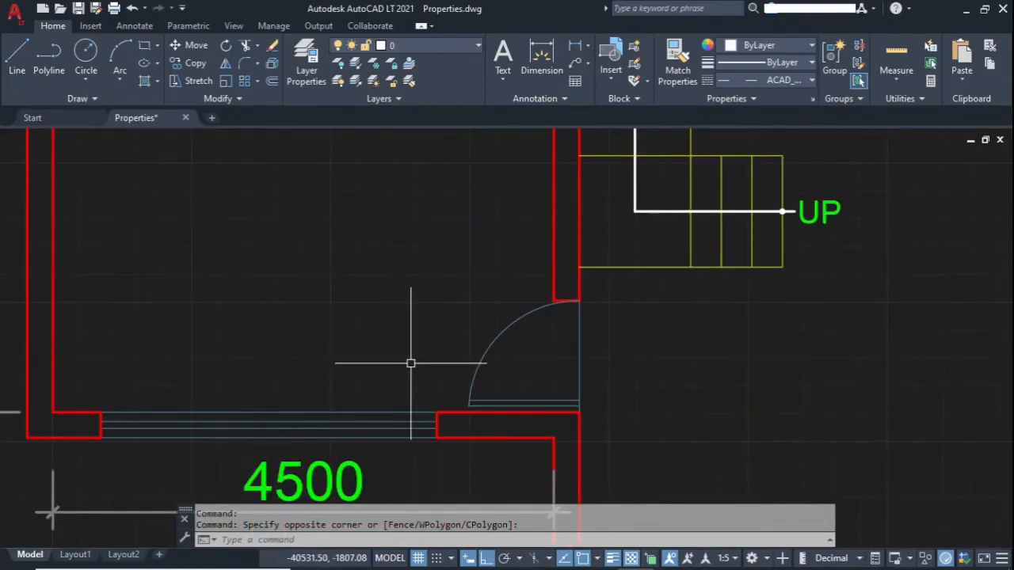
pyautogui.scroll(-2, 480, 409)
pyautogui.scroll(5, 245, 256)
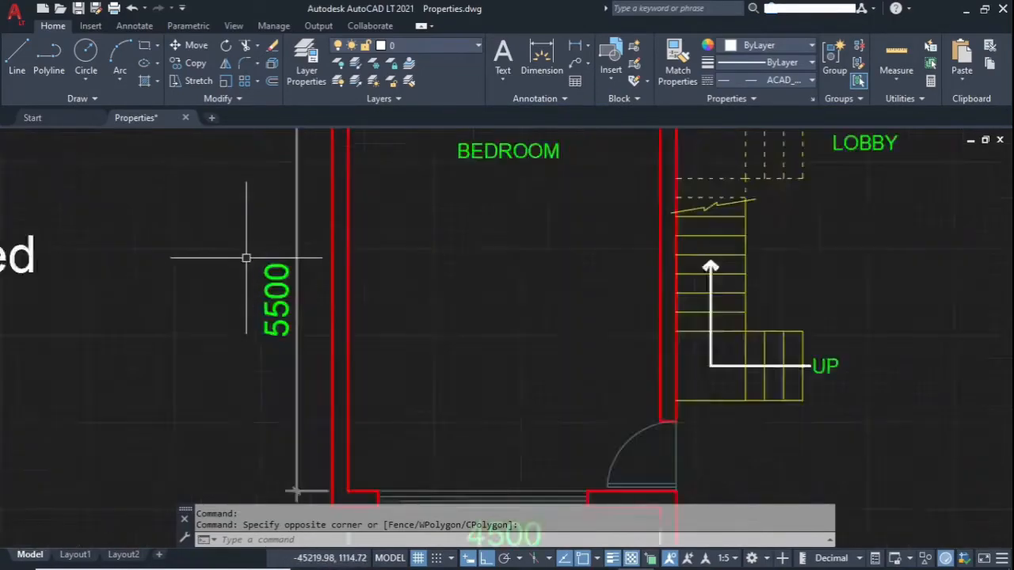
pyautogui.scroll(-5, 303, 281)
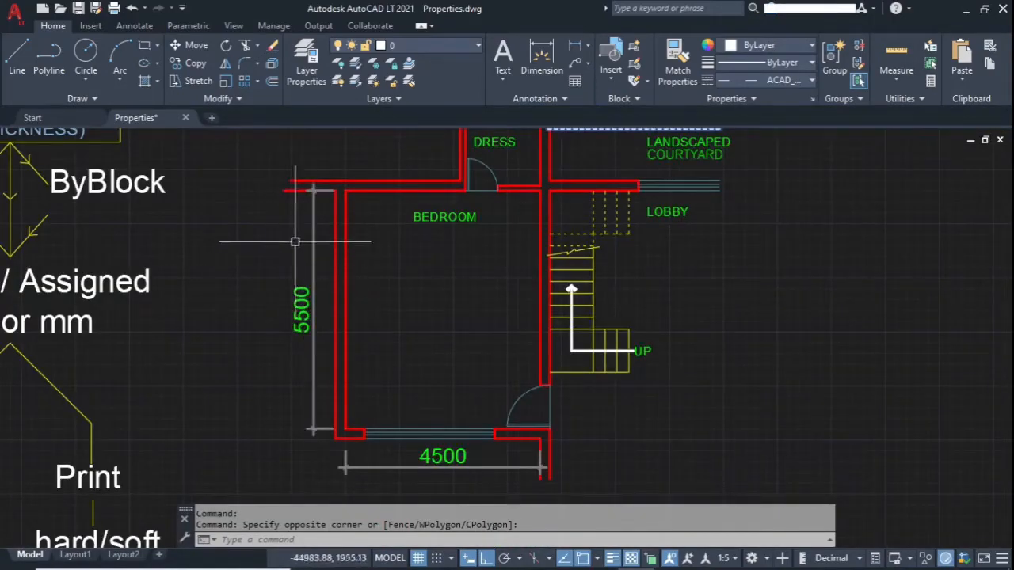
# Step: Set the lineweight of the DIM layer to 0.05 mm and close the Layer Properties Manager
pyautogui.scroll(2, 289, 215)
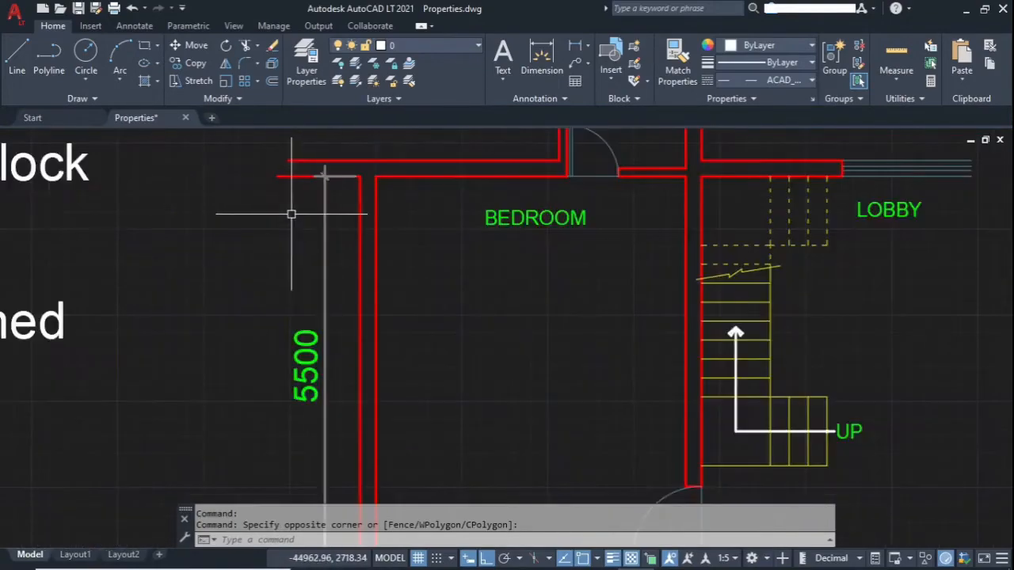
pyautogui.scroll(3, 335, 163)
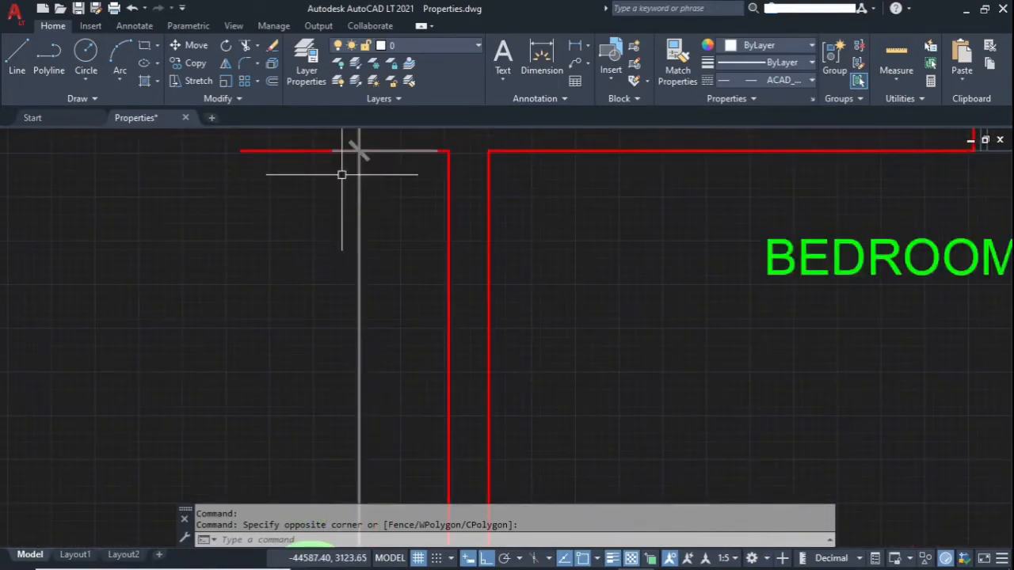
pyautogui.click(305, 62)
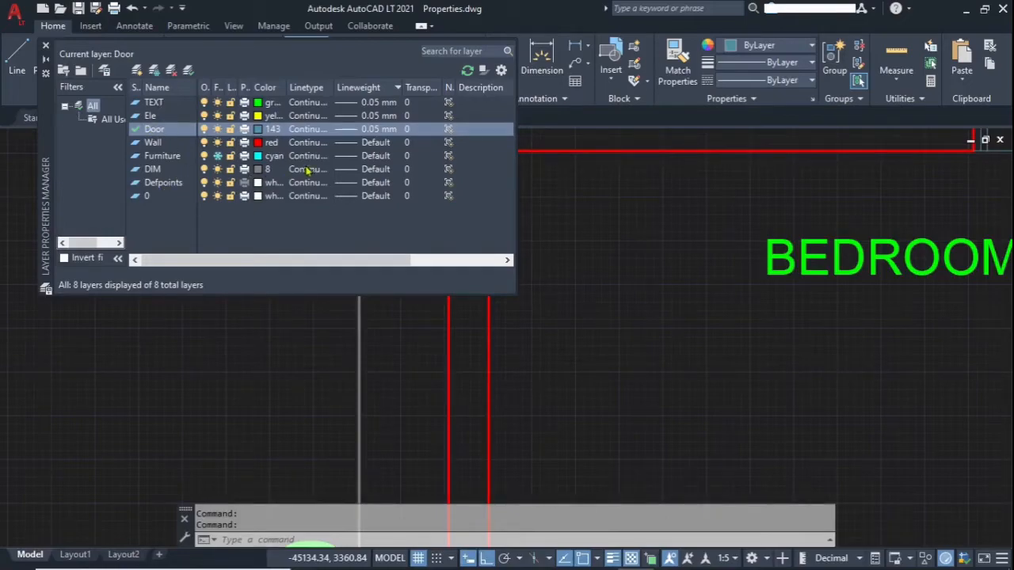
pyautogui.click(376, 169)
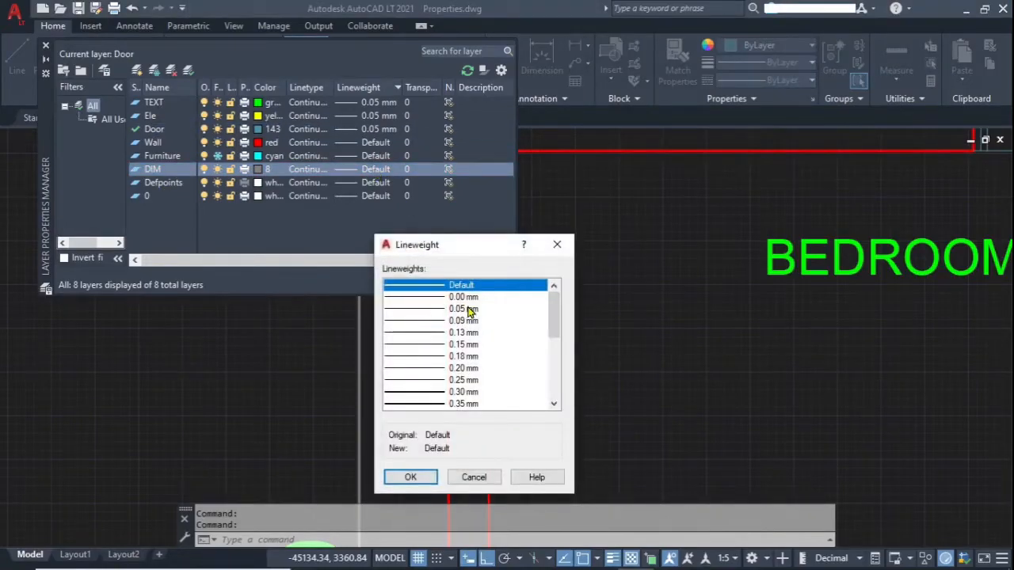
pyautogui.click(467, 310)
pyautogui.click(419, 475)
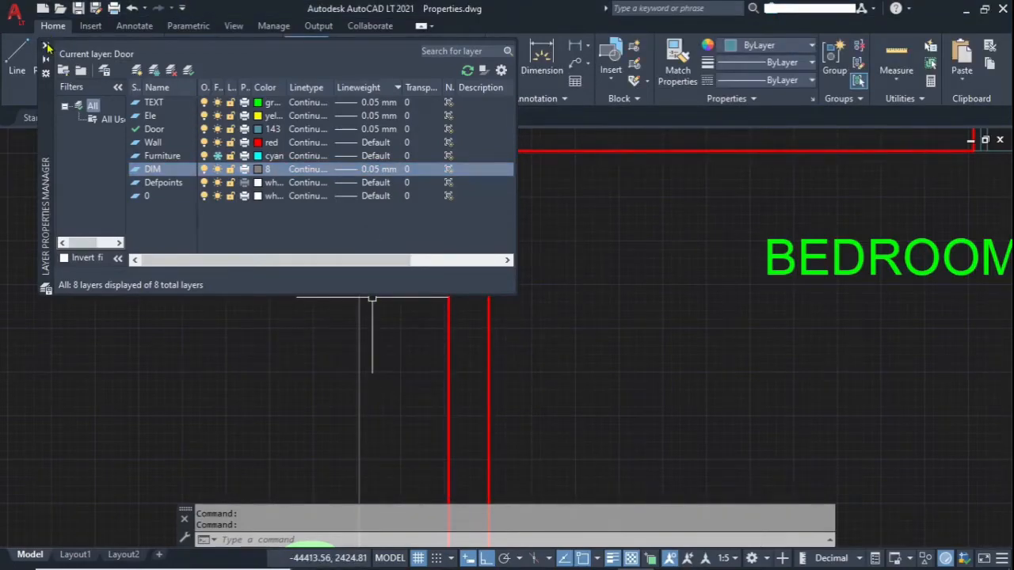
pyautogui.click(45, 45)
# Step: Override the lineweight of the two vertical wall lines beside the DRESS label to 0.50 mm, then deselect them and inspect the wall
pyautogui.scroll(-4, 396, 306)
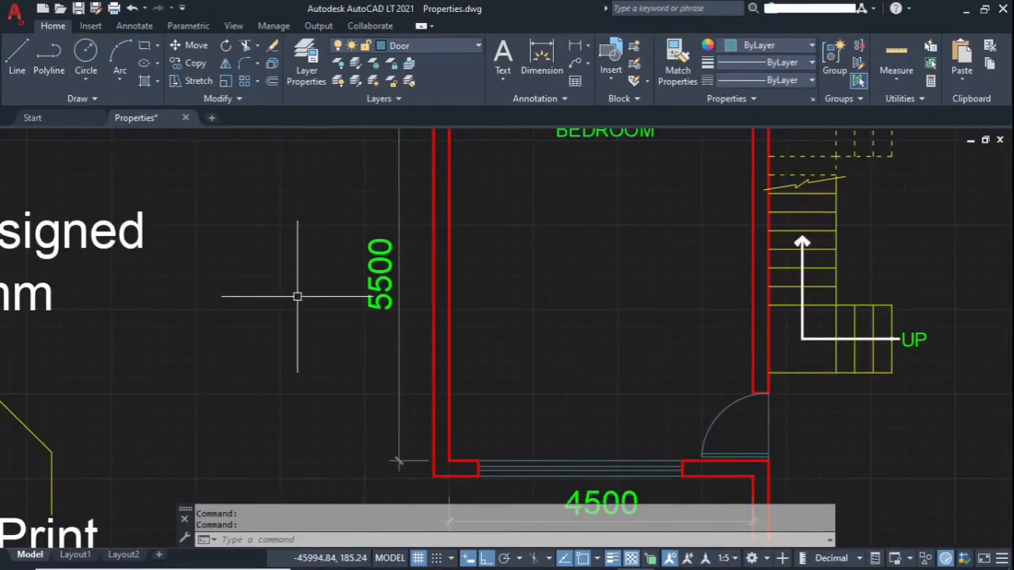
pyautogui.scroll(-6, 357, 340)
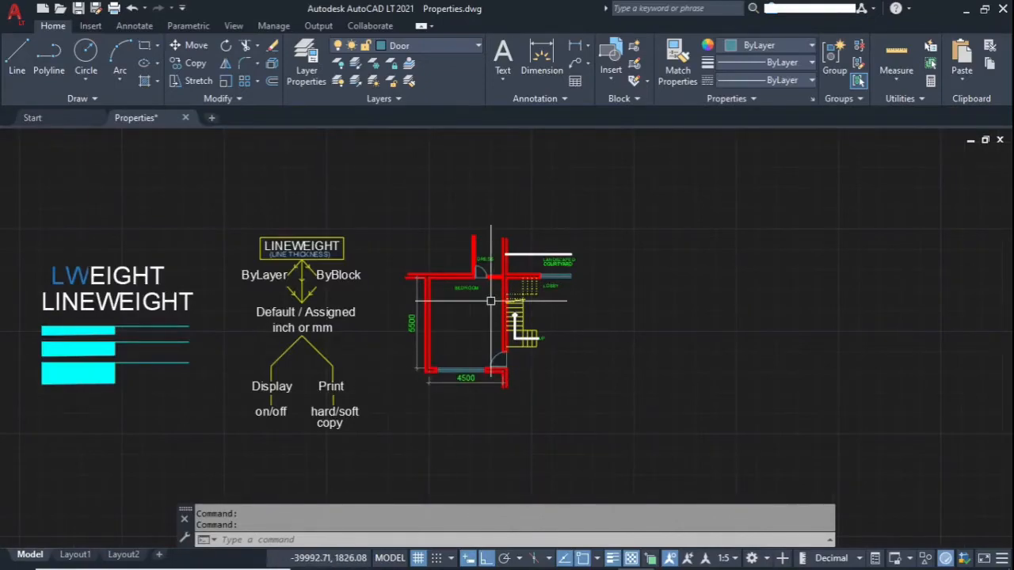
pyautogui.scroll(2, 490, 301)
pyautogui.moveTo(598, 286)
pyautogui.mouseDown(button='middle')
pyautogui.moveTo(648, 229)
pyautogui.moveTo(683, 279)
pyautogui.mouseUp(button='middle')
pyautogui.scroll(4, 554, 186)
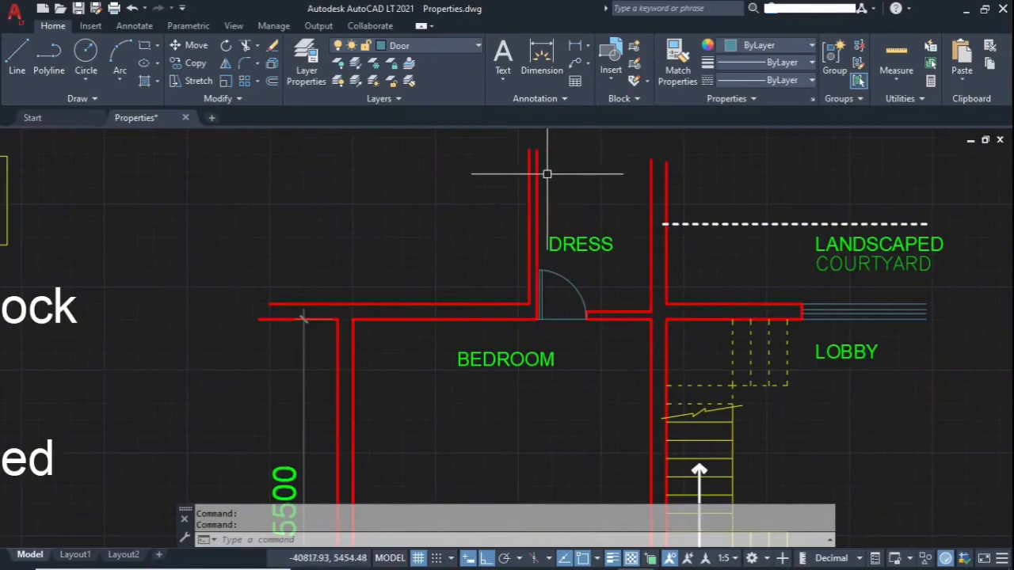
pyautogui.click(546, 173)
pyautogui.click(504, 157)
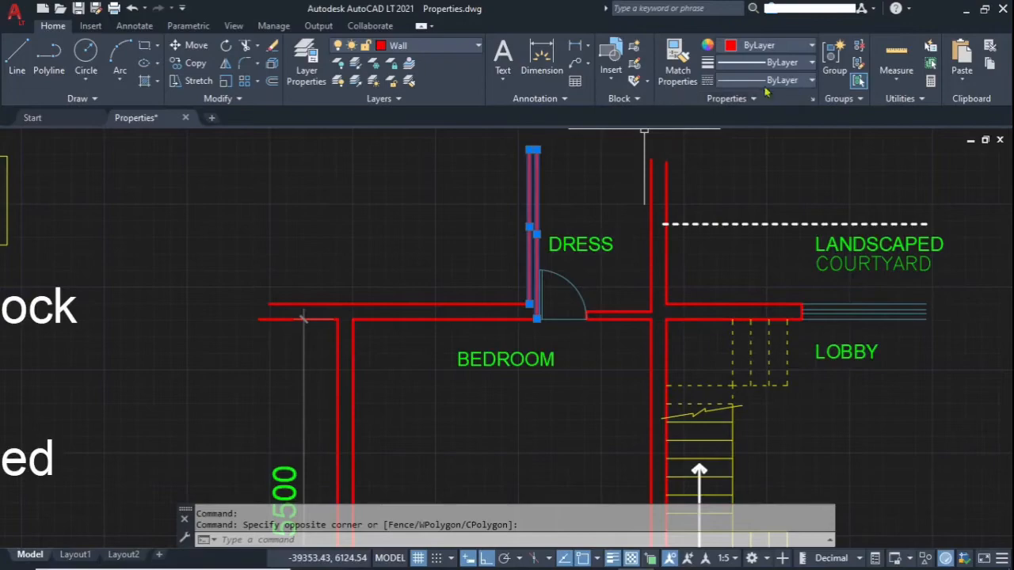
pyautogui.click(782, 64)
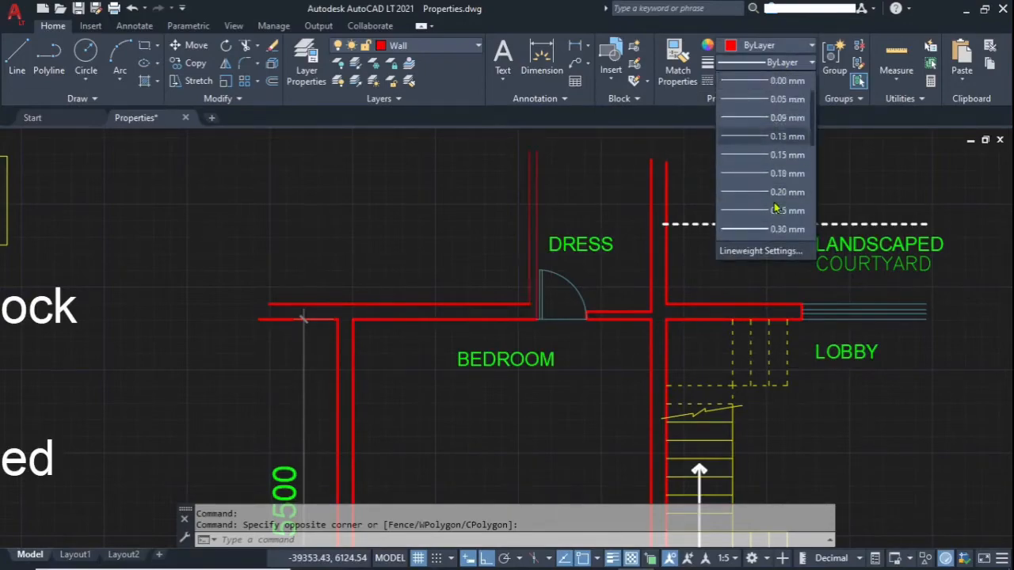
pyautogui.scroll(-2, 776, 208)
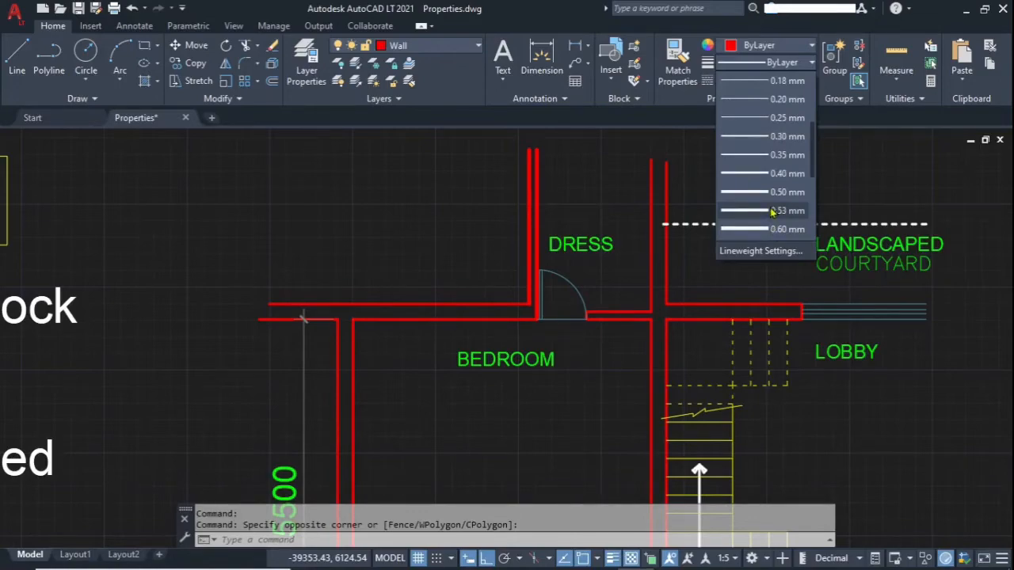
pyautogui.scroll(-2, 771, 214)
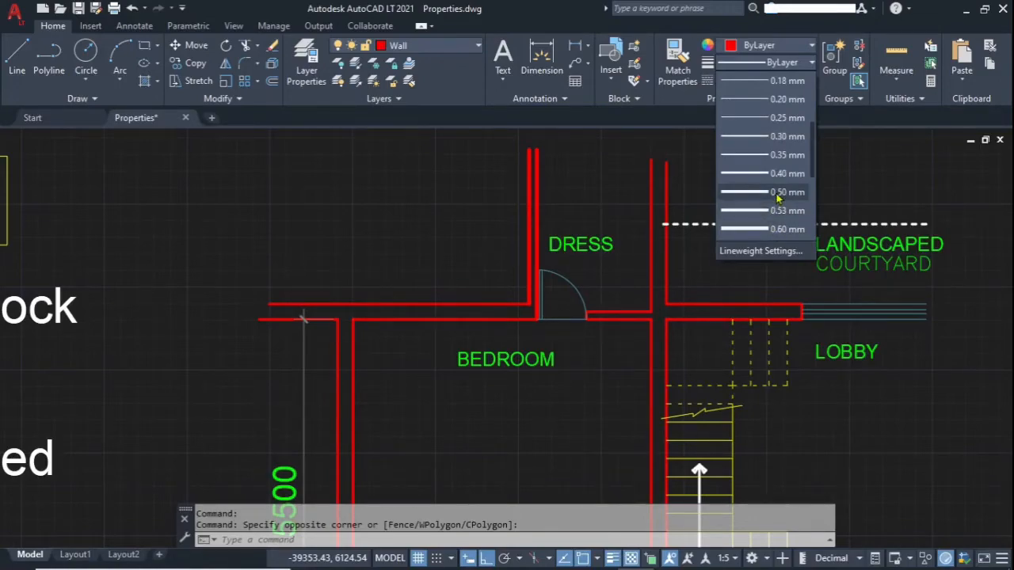
pyautogui.click(776, 199)
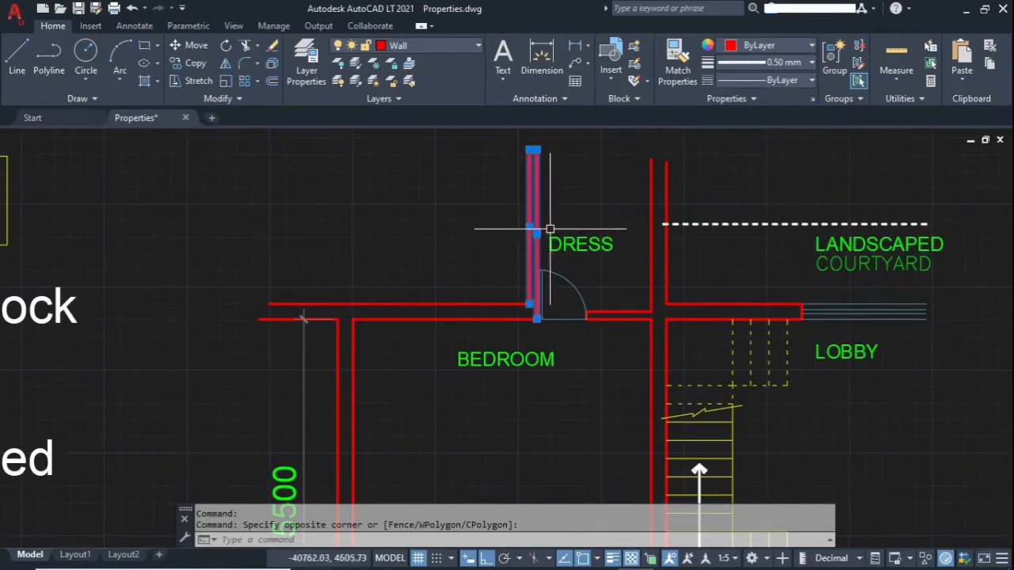
pyautogui.press('Escape')
pyautogui.scroll(2, 531, 229)
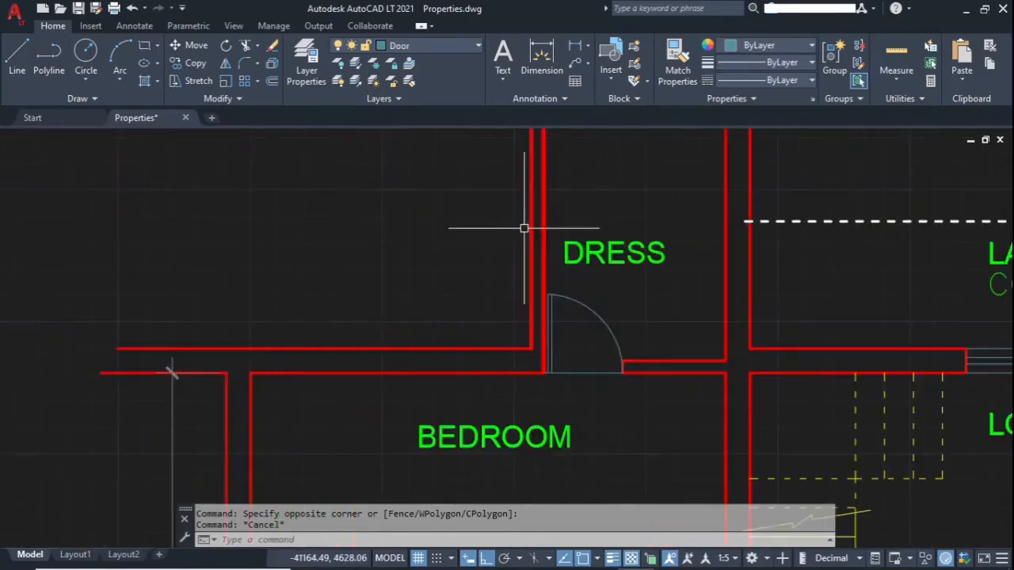
# Step: Select the two vertical wall lines beside the DRESS label to check their layer and lineweight, and deselect them
pyautogui.click(567, 189)
pyautogui.click(468, 214)
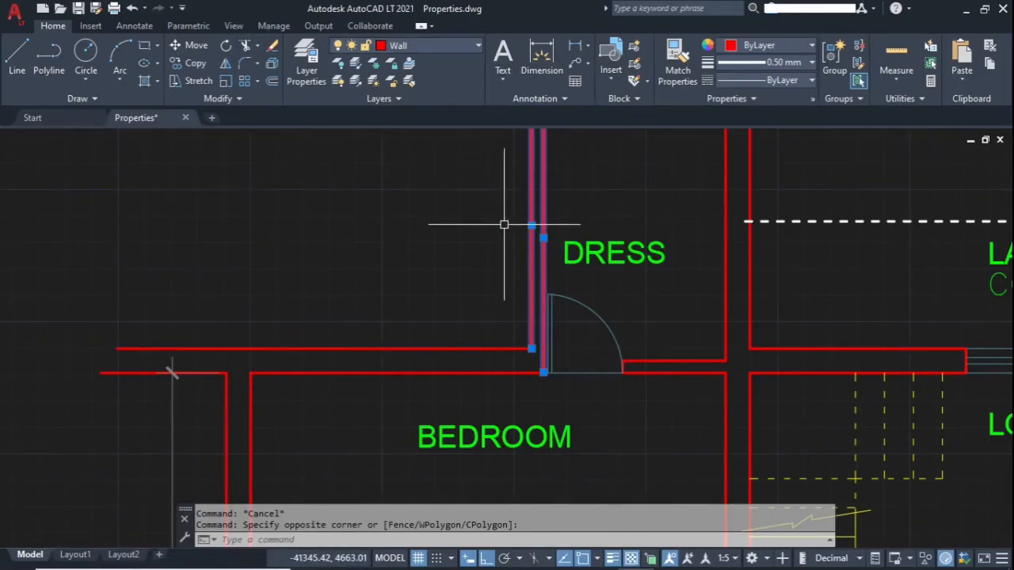
pyautogui.press('Escape')
pyautogui.press('Escape')
# Step: Override the lineweight of the COURTYARD text with 0.30 mm
pyautogui.scroll(-6, 568, 220)
pyautogui.scroll(6, 698, 223)
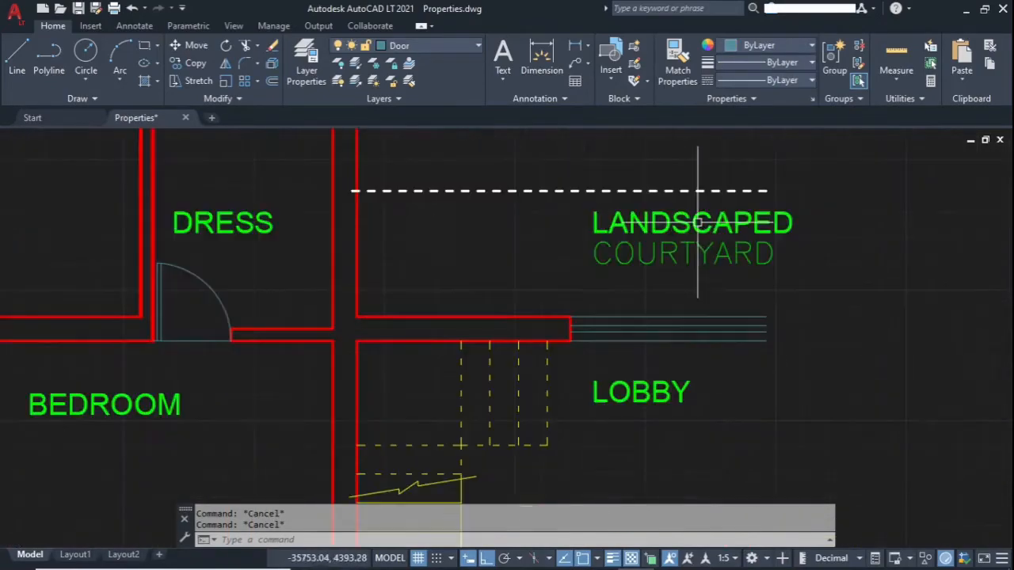
pyautogui.scroll(2, 698, 223)
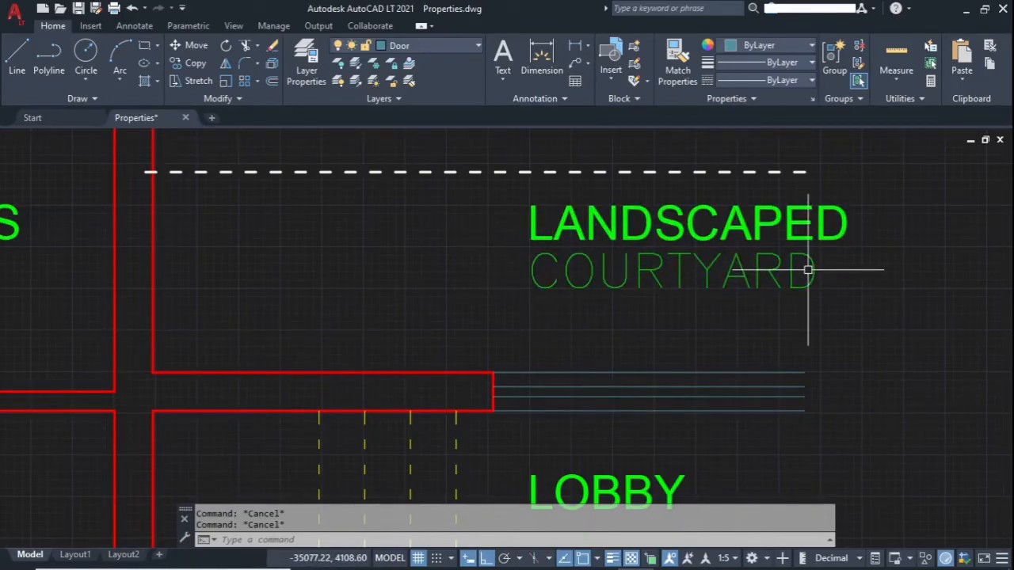
pyautogui.moveTo(622, 294); pyautogui.dragTo(523, 266, button='middle')
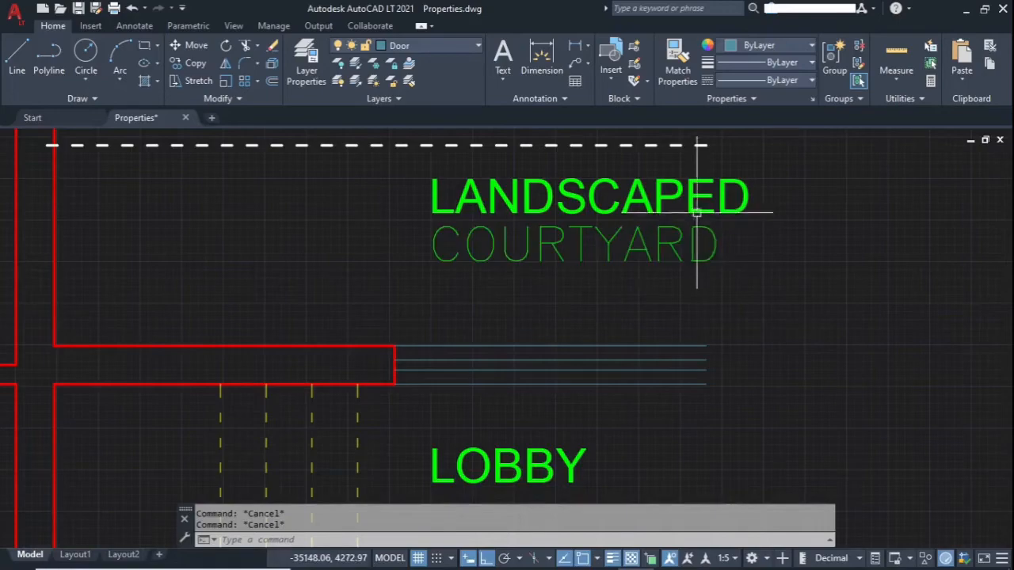
pyautogui.scroll(4, 697, 213)
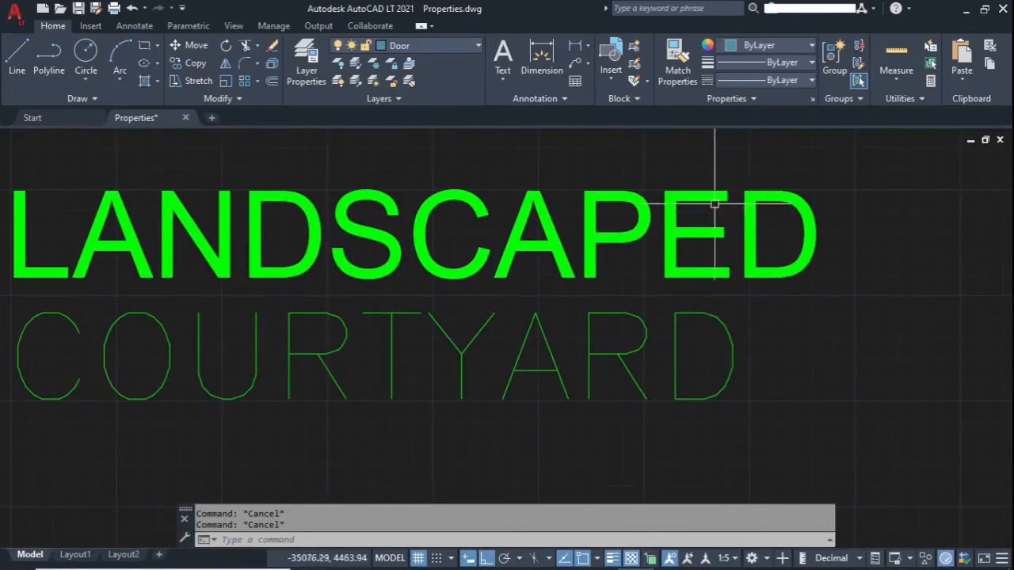
pyautogui.scroll(-2, 832, 215)
pyautogui.click(831, 220)
pyautogui.click(345, 287)
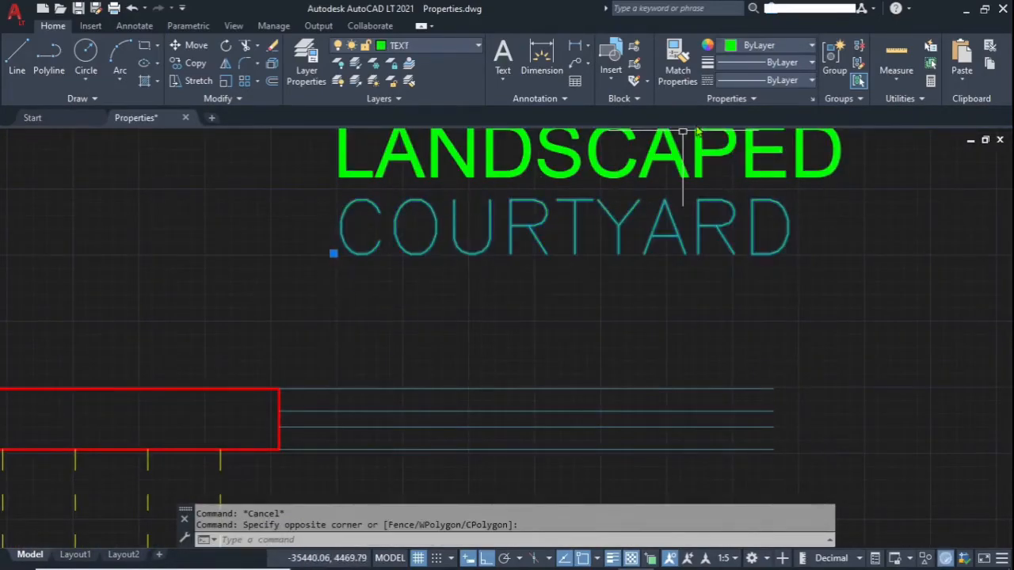
pyautogui.click(780, 62)
pyautogui.scroll(-1, 768, 209)
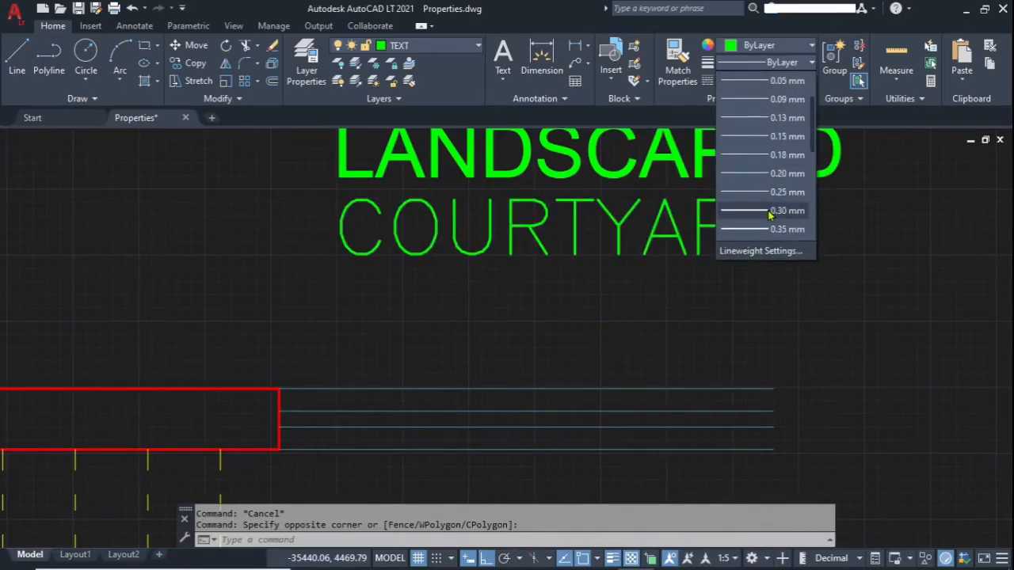
pyautogui.click(768, 212)
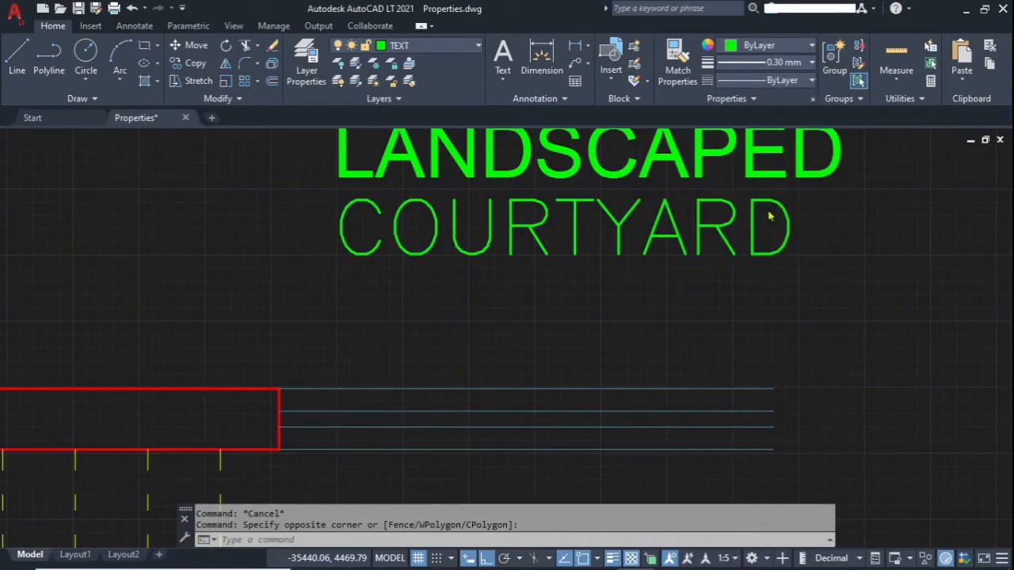
# Step: Set the COURTYARD text's lineweight to 2.11 mm and clear the selection
pyautogui.click(792, 65)
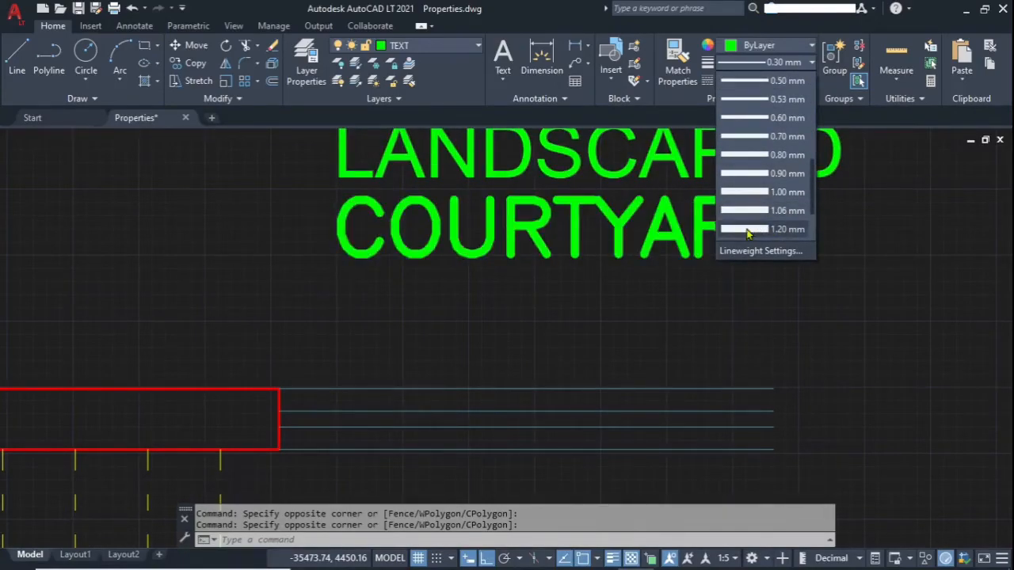
pyautogui.scroll(-2, 747, 230)
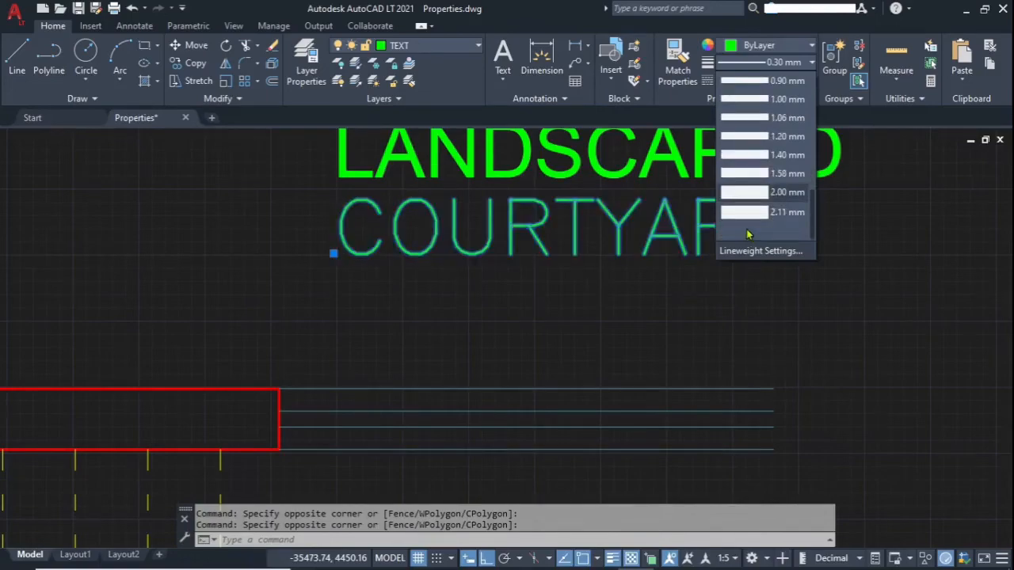
pyautogui.click(749, 221)
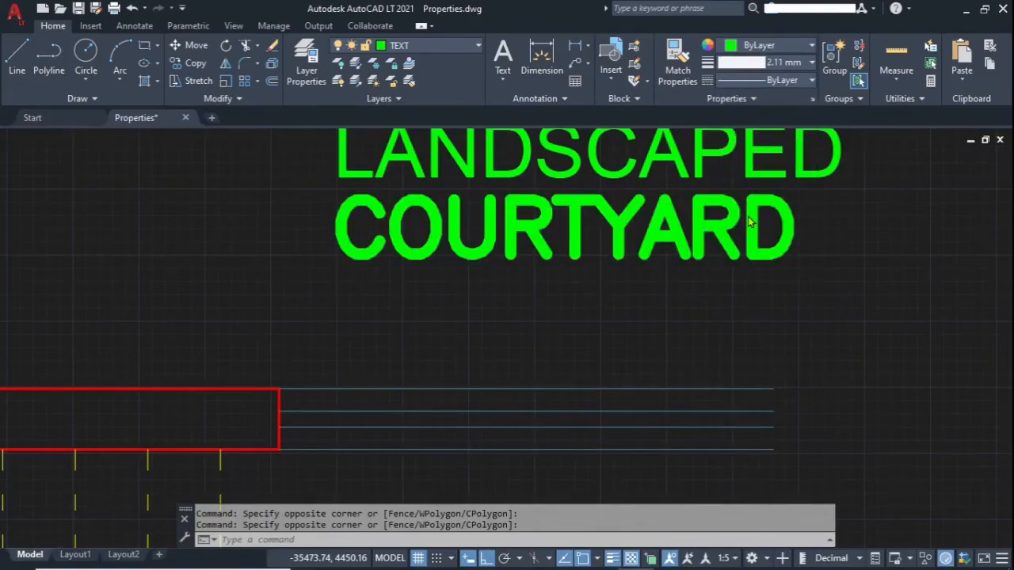
pyautogui.press('Escape')
pyautogui.press('Escape')
pyautogui.scroll(-2, 896, 238)
# Step: Raise the lineweight display scale to its maximum in the Lineweight Settings and apply it
pyautogui.click(779, 63)
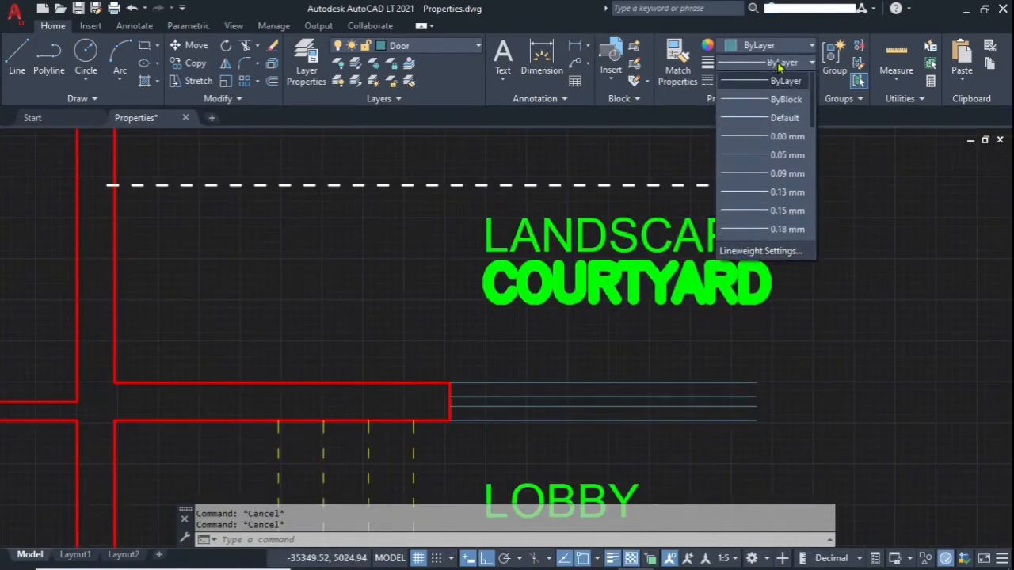
pyautogui.click(748, 251)
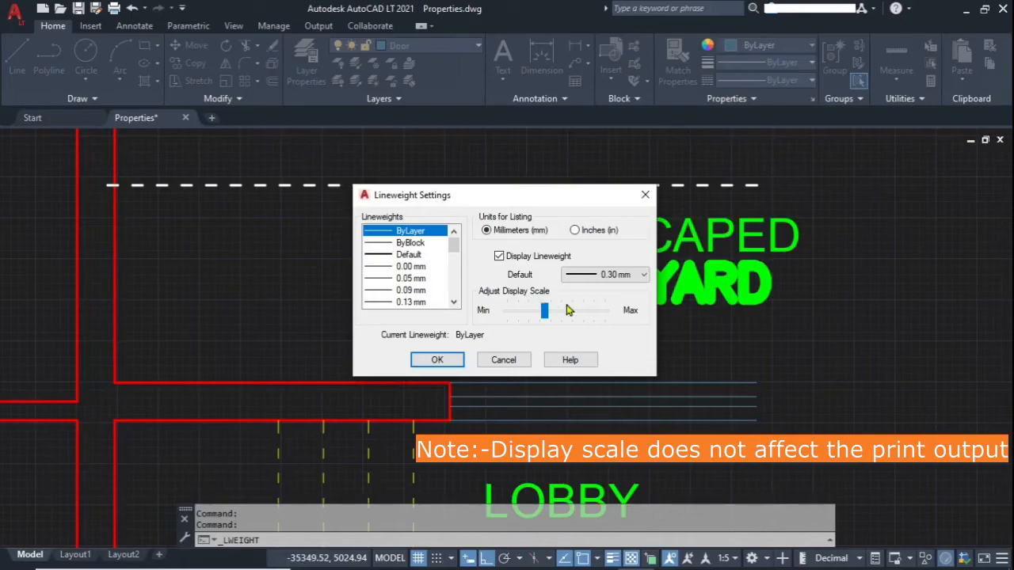
pyautogui.moveTo(544, 319); pyautogui.dragTo(604, 327)
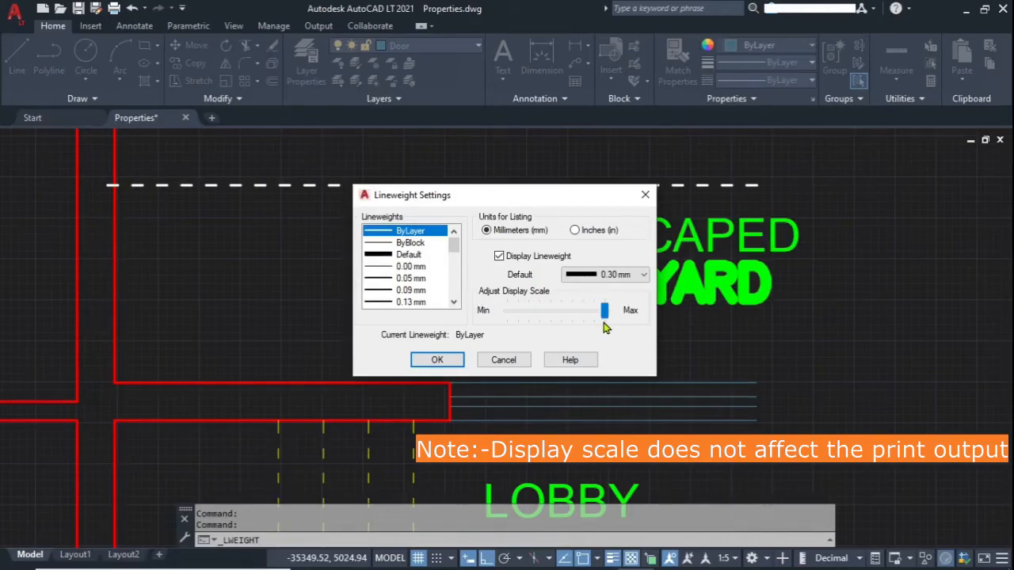
pyautogui.click(437, 360)
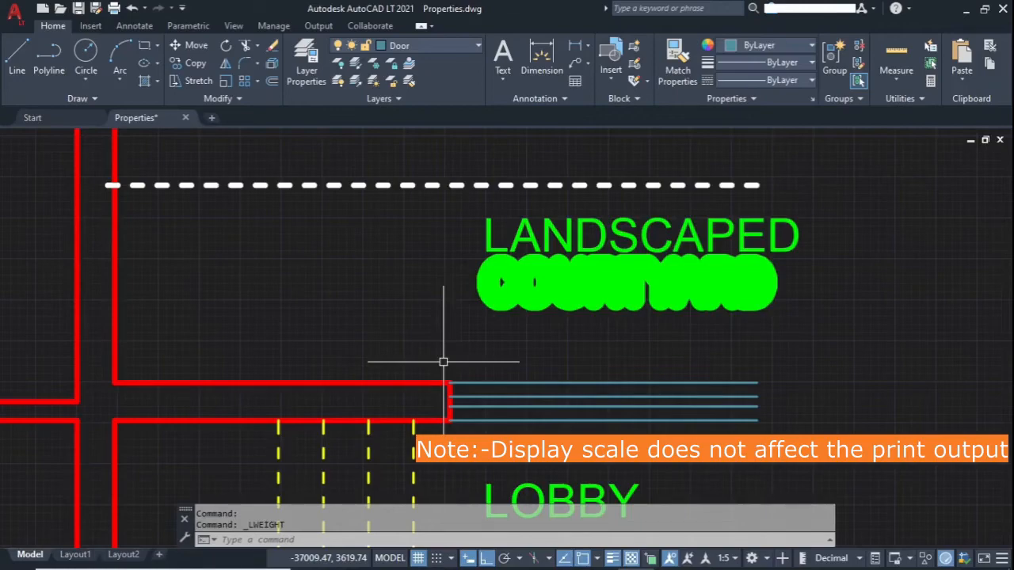
# Step: Reopen the Lineweight Settings, lower the display scale to slightly below the midpoint, and apply it to the floor plan
pyautogui.press('Return')
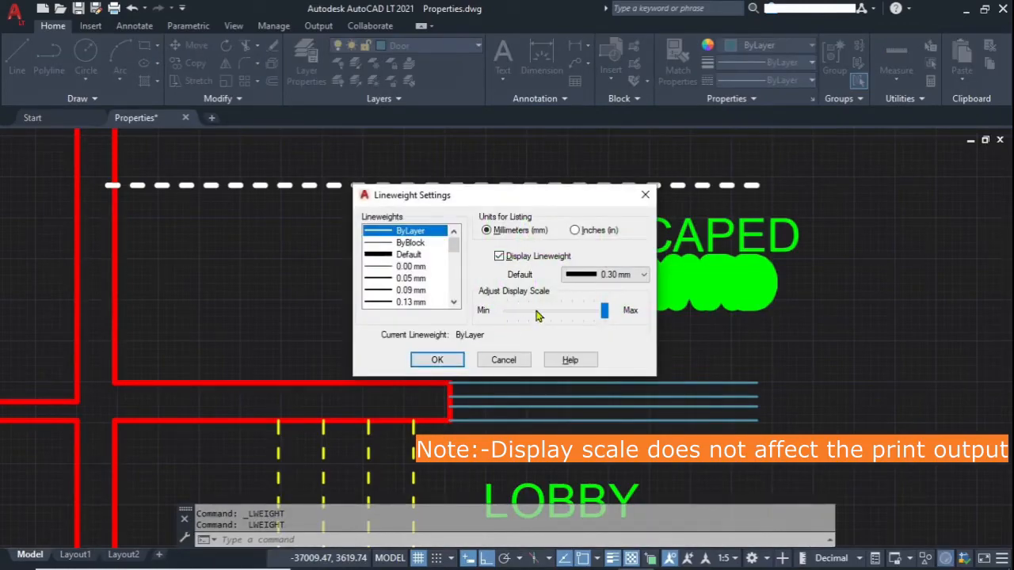
pyautogui.moveTo(595, 313); pyautogui.dragTo(539, 320)
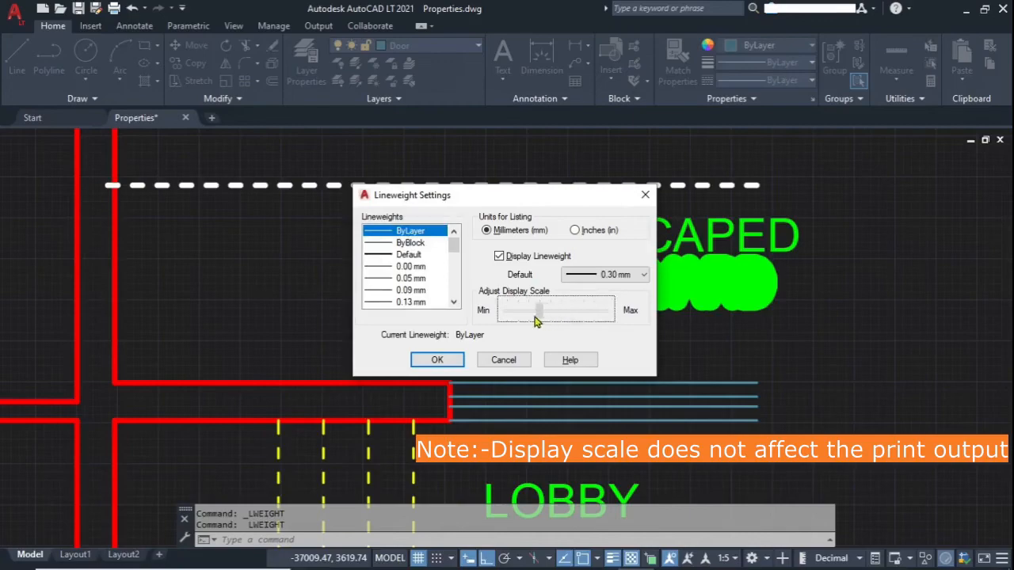
pyautogui.click(437, 360)
pyautogui.scroll(-8, 331, 401)
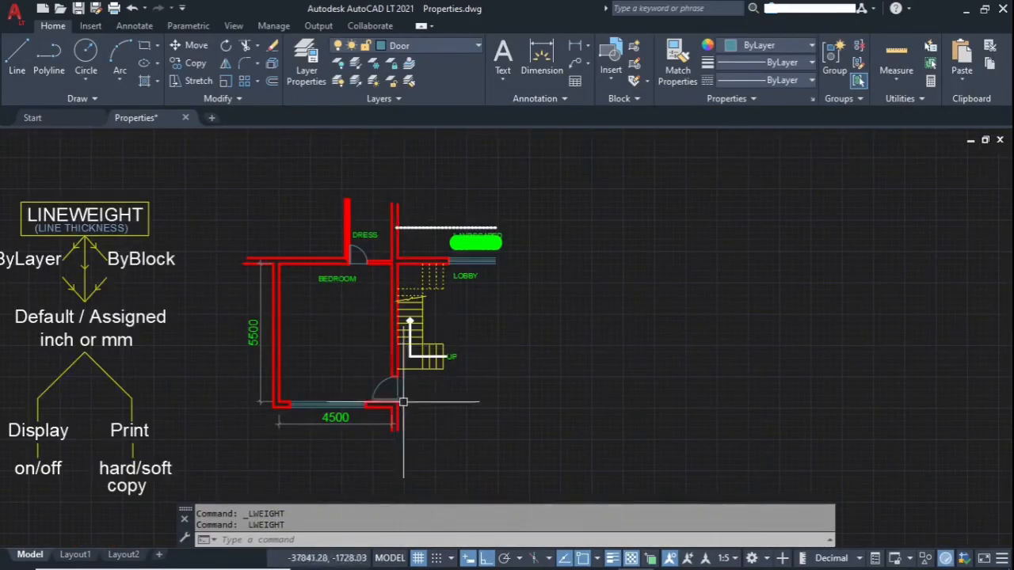
pyautogui.scroll(2, 353, 250)
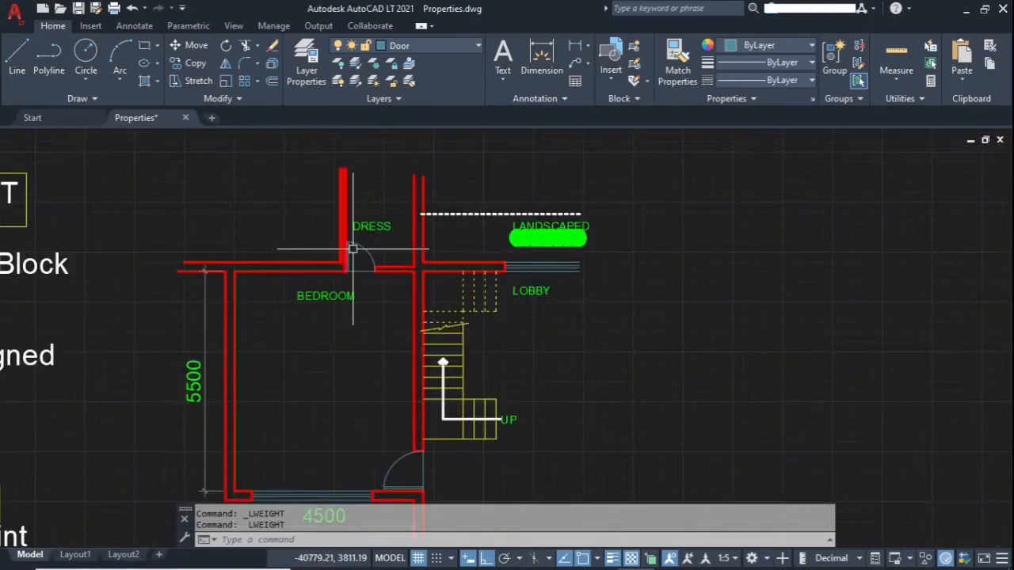